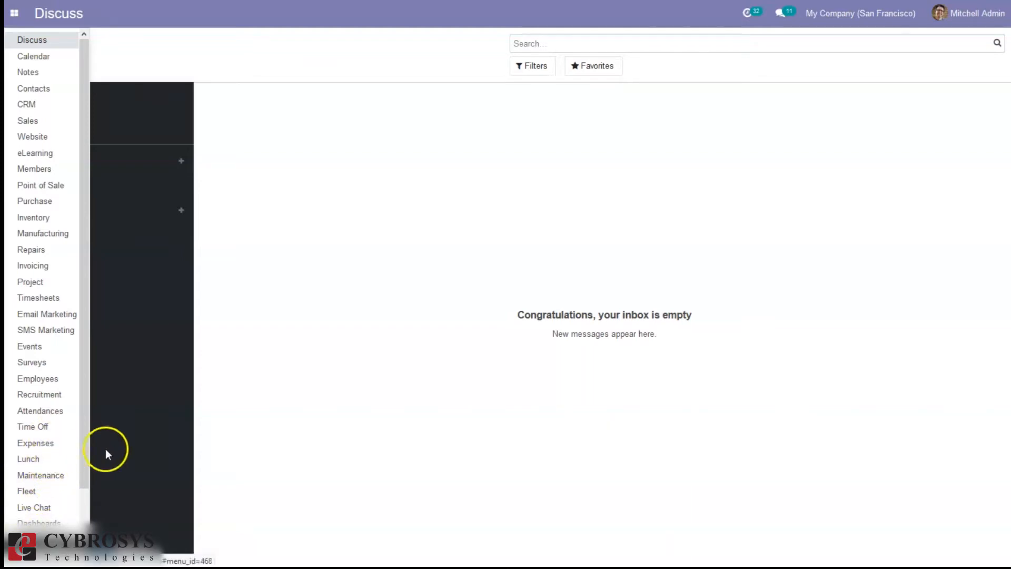
# Search all modules in Apps for "deli" with the default Apps filter removed
pyautogui.scroll(-2, 83, 448)
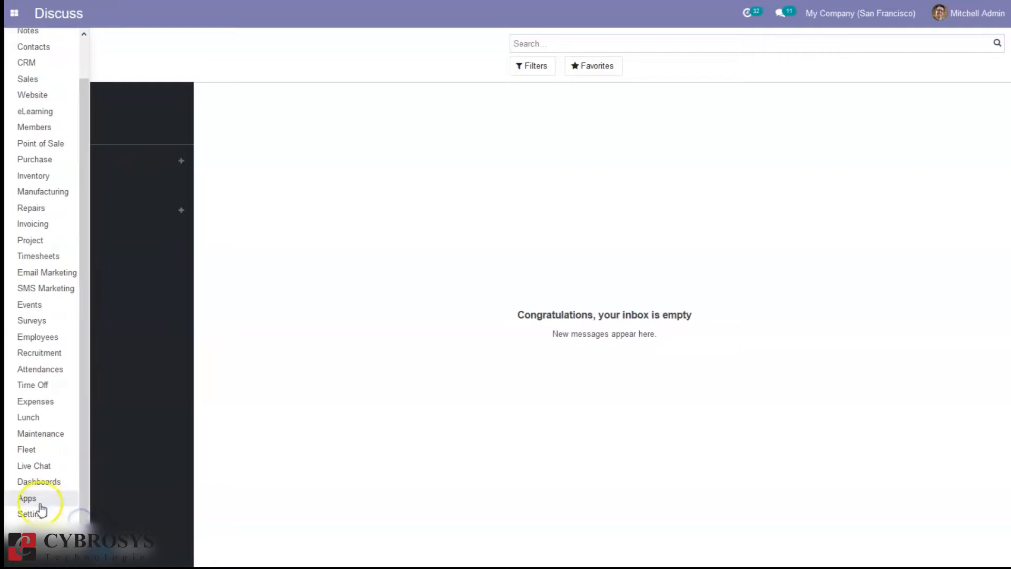
pyautogui.click(27, 499)
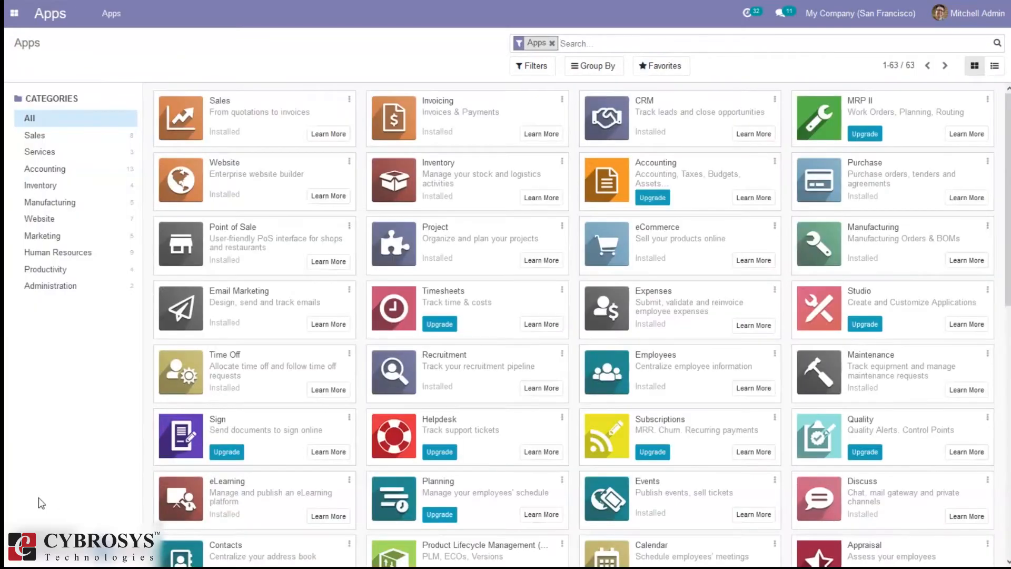
pyautogui.press('BackSpace')
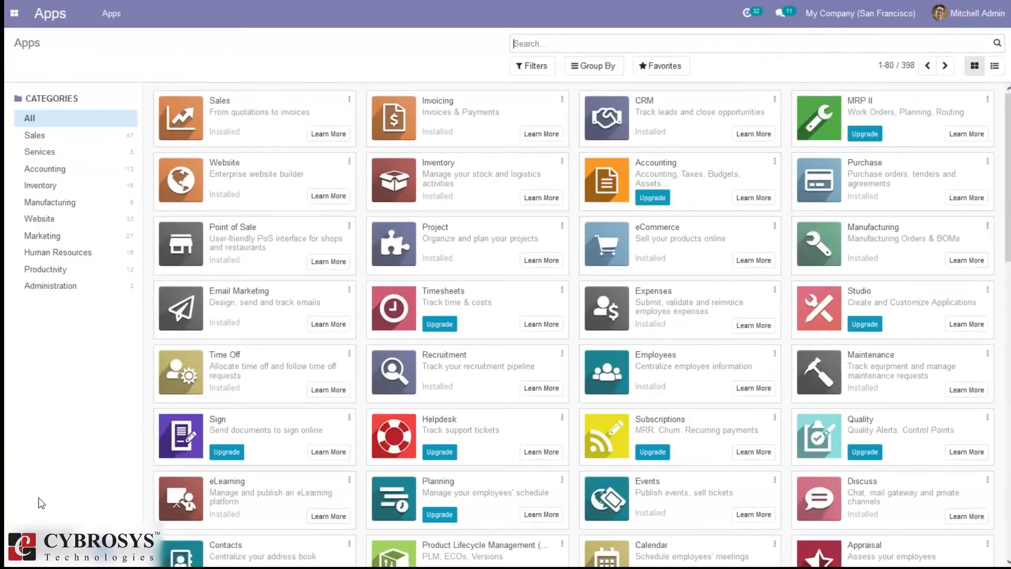
pyautogui.write('deli')
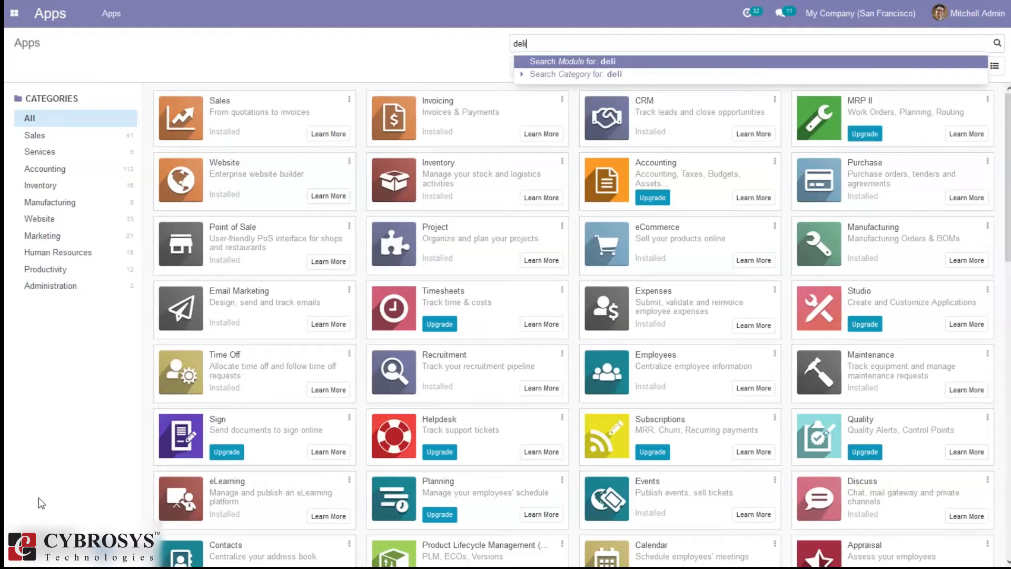
pyautogui.press('Return')
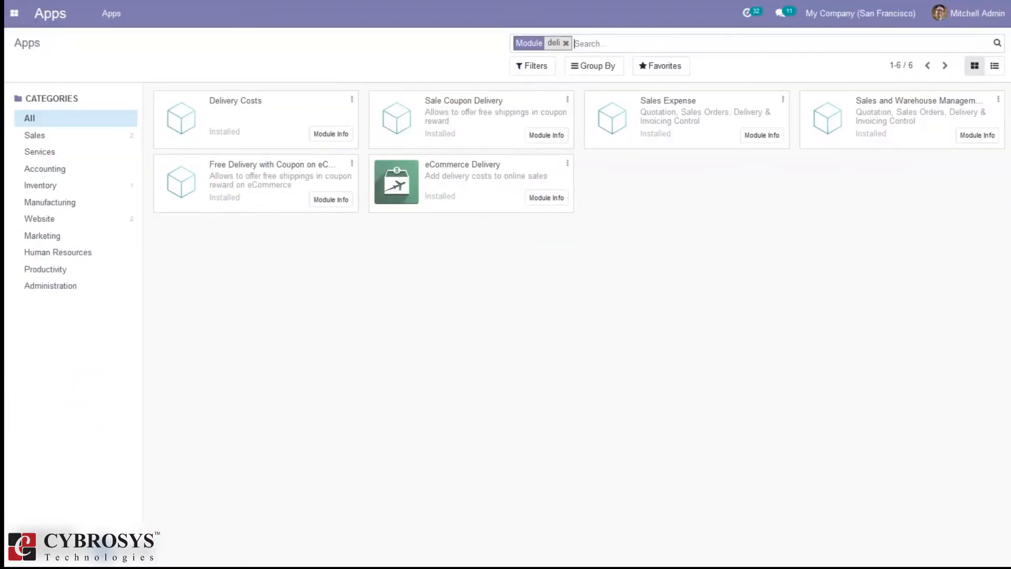
# Create a new delivery package in the Inventory configuration with package type Container and no carrier integration
pyautogui.click(16, 8)
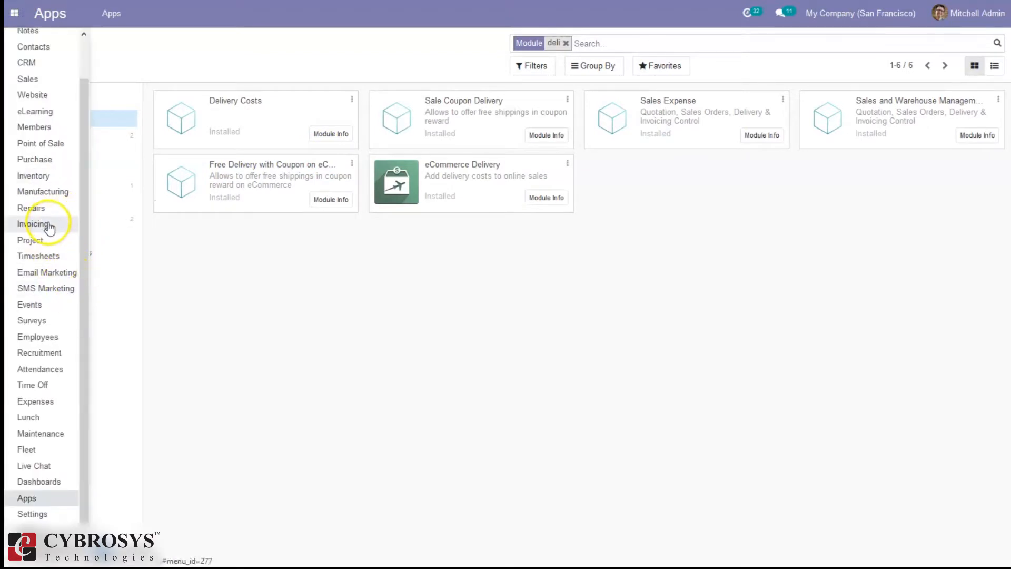
pyautogui.click(42, 177)
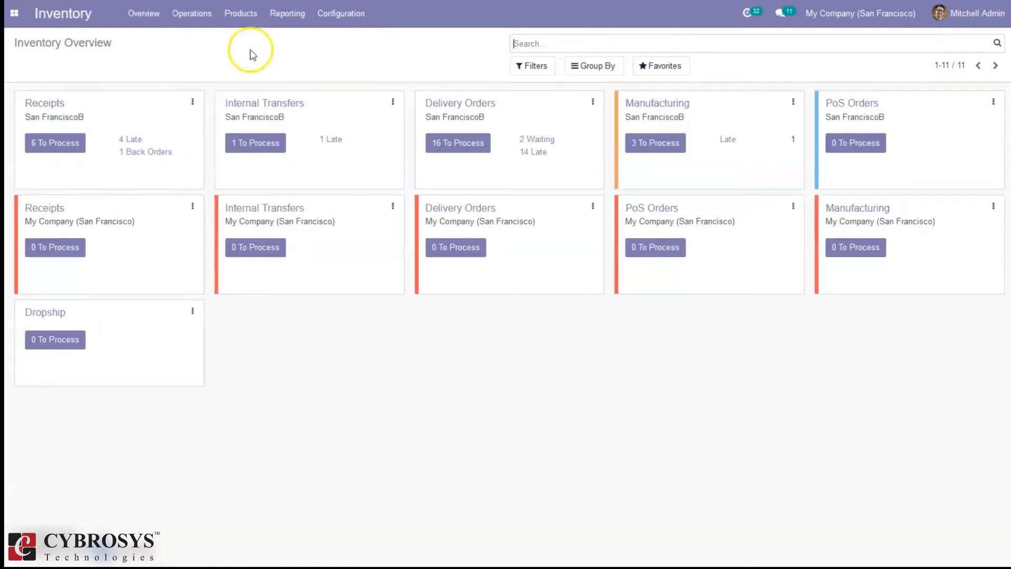
pyautogui.click(332, 16)
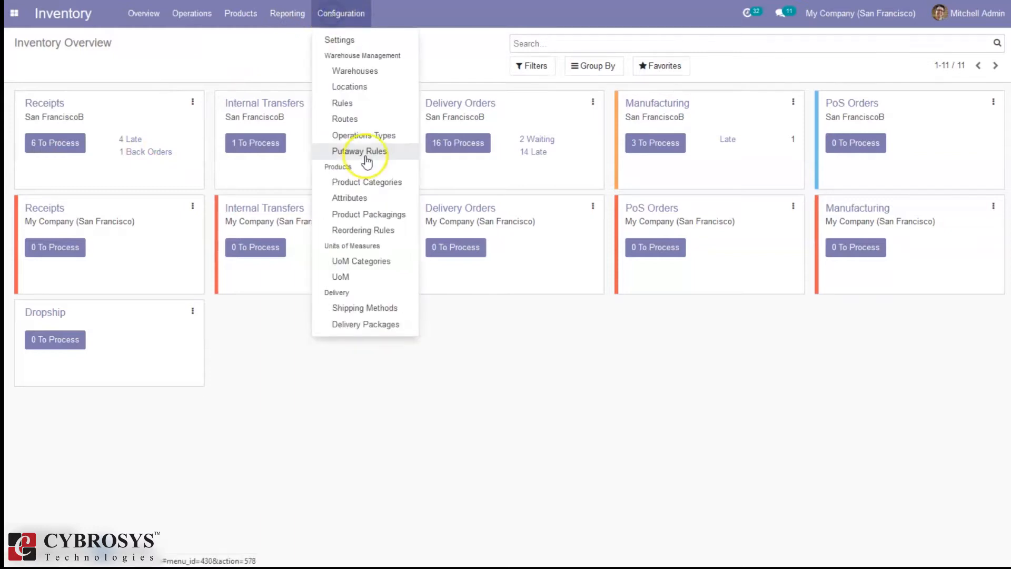
pyautogui.click(352, 325)
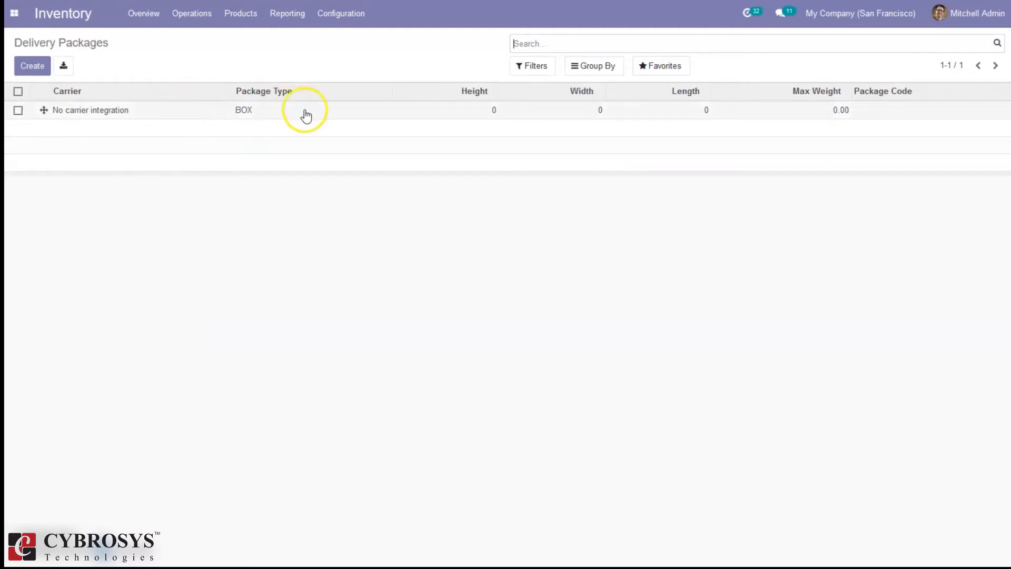
pyautogui.click(36, 64)
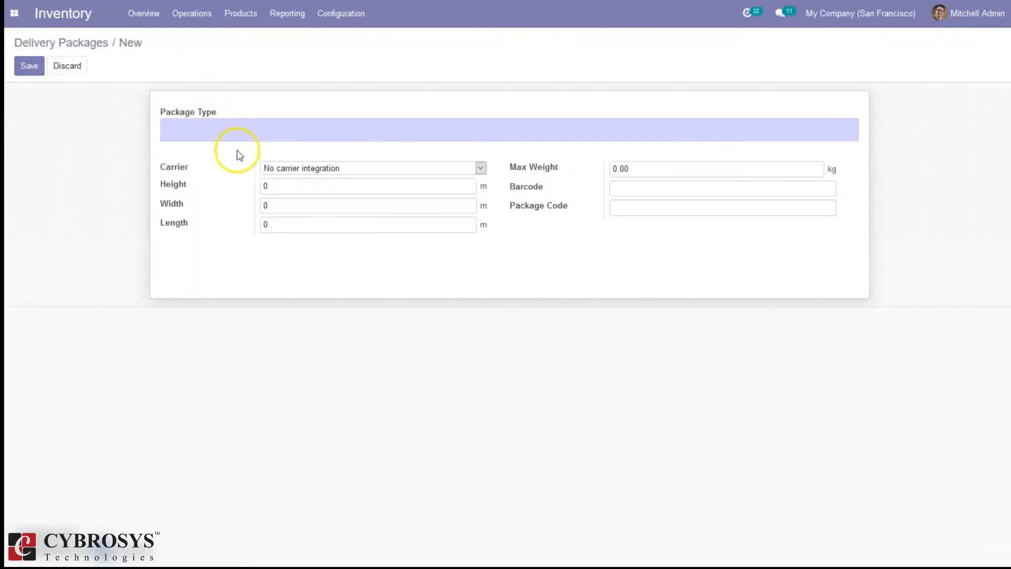
pyautogui.write('Cont')
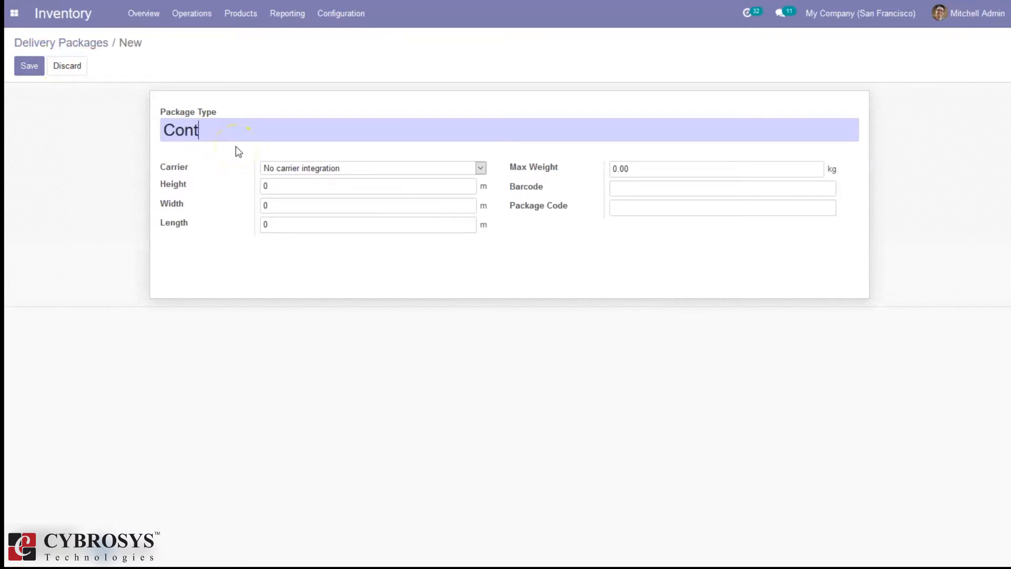
pyautogui.write('ainer')
pyautogui.click(290, 170)
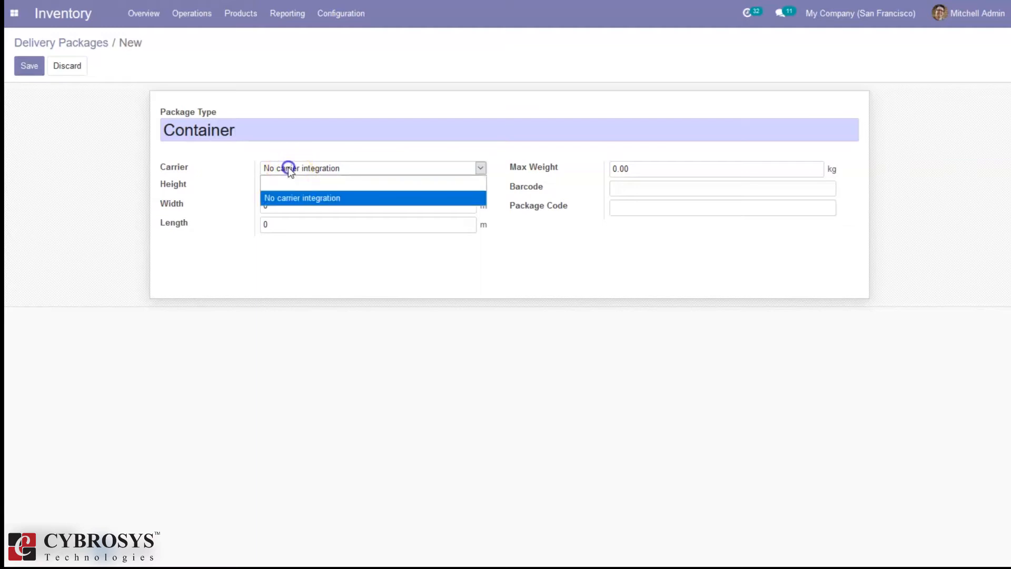
pyautogui.click(250, 184)
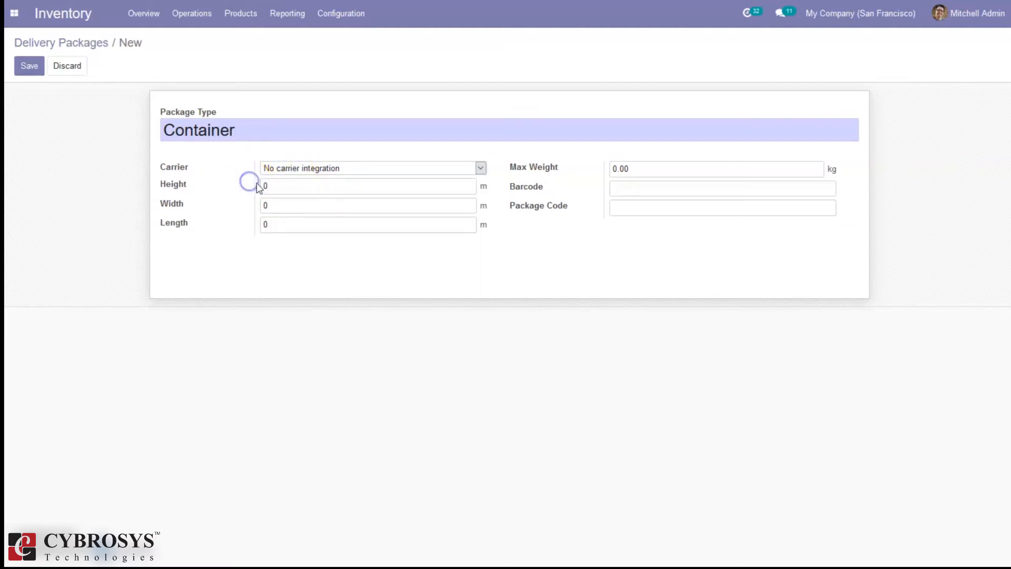
# Set the Container package's height and width to 10 m and its max weight to 4 kg
pyautogui.click(270, 185)
pyautogui.click(305, 203)
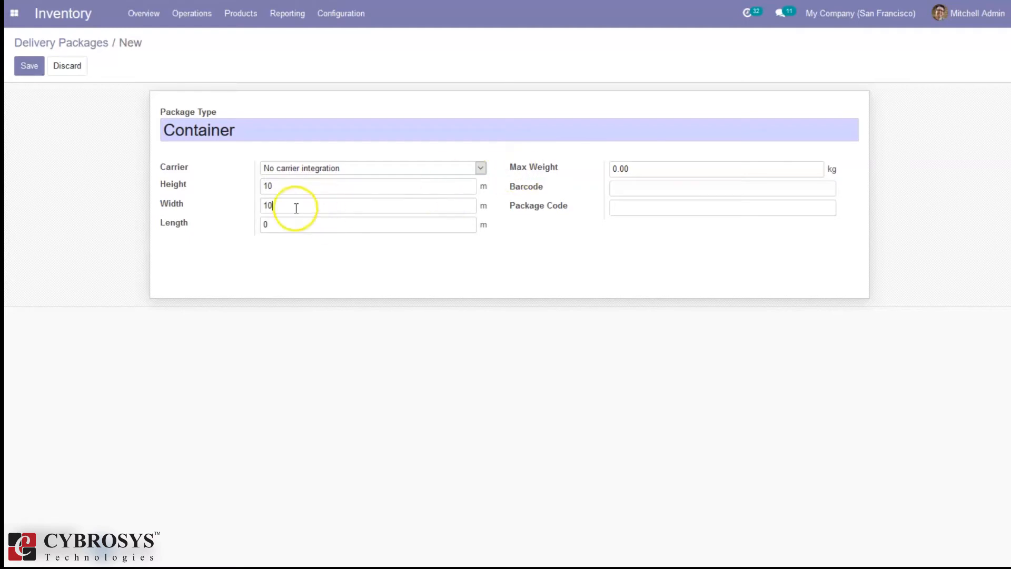
pyautogui.click(618, 168)
pyautogui.press('BackSpace')
pyautogui.write('2')
pyautogui.press('BackSpace')
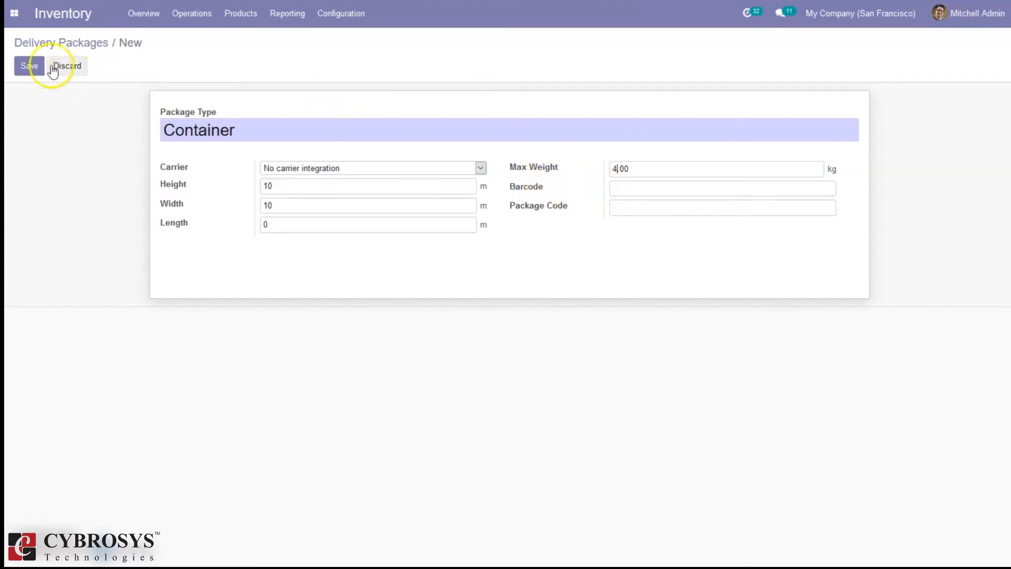
# Enter pak4556 as the package code, save the Container package and return to the delivery packages list
pyautogui.click(628, 209)
pyautogui.write('pak4556')
pyautogui.click(30, 66)
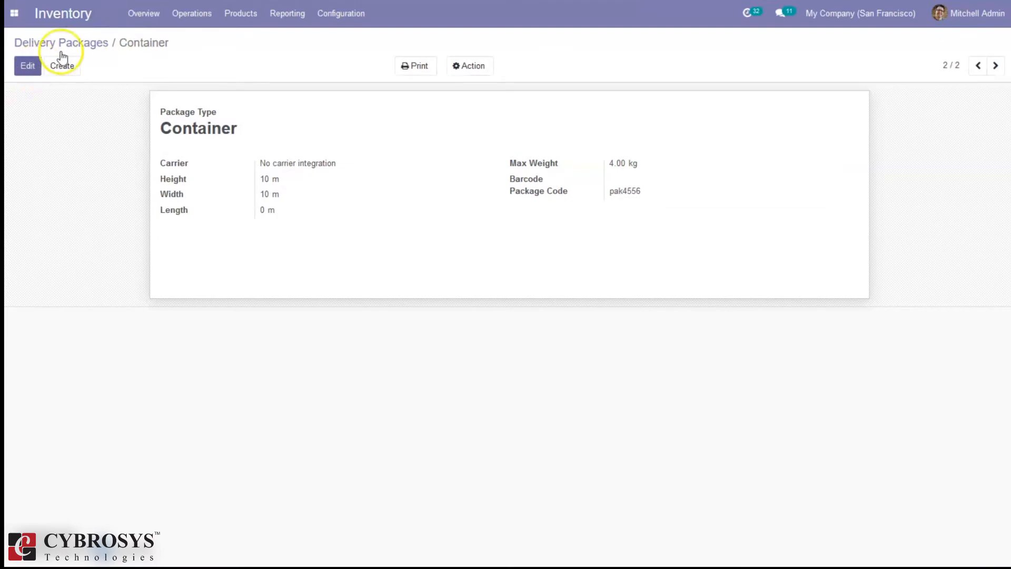
pyautogui.click(84, 45)
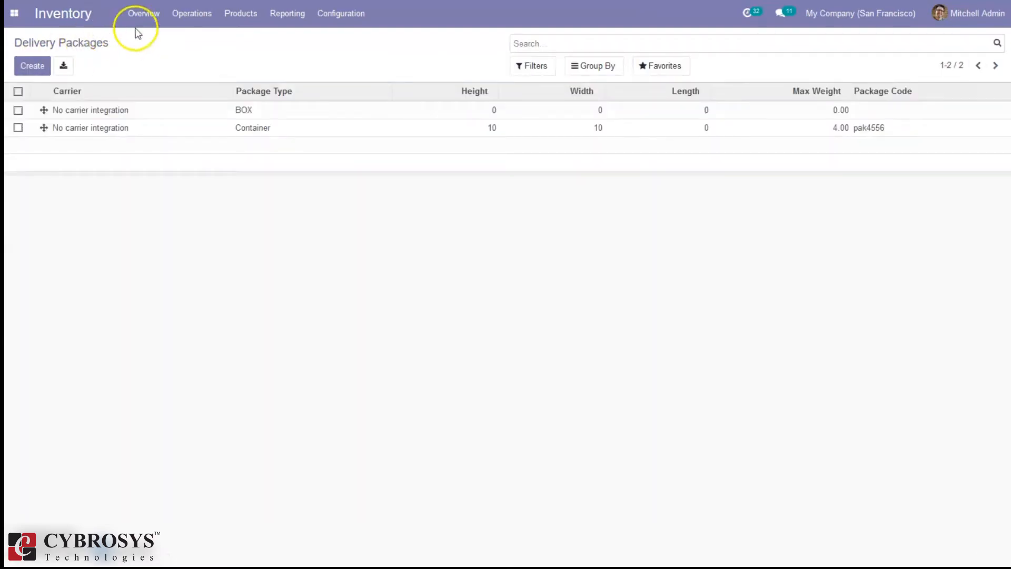
# Edit product package B1000 in Inventory and change its package type to Container
pyautogui.click(235, 16)
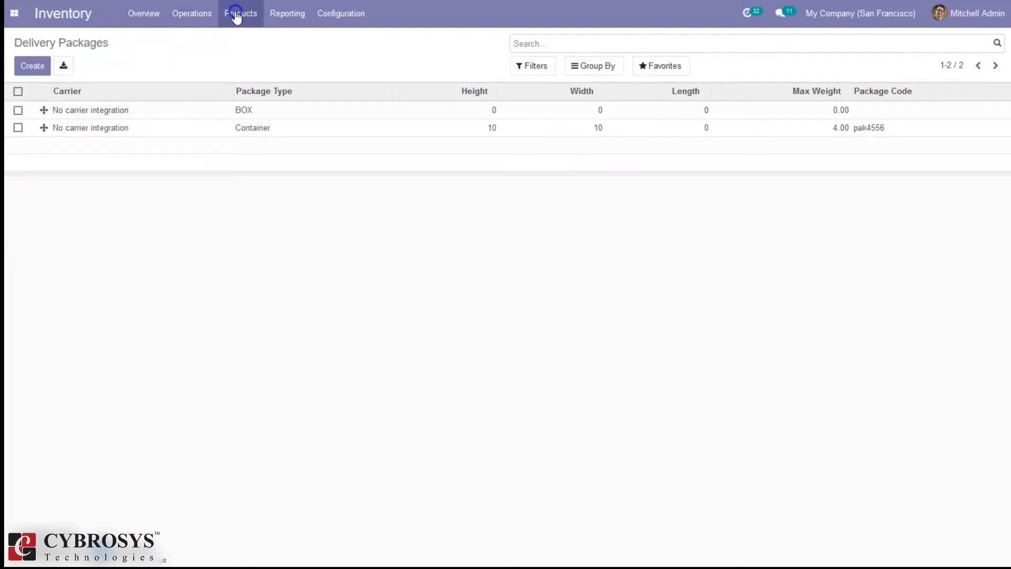
pyautogui.moveTo(215, 16)
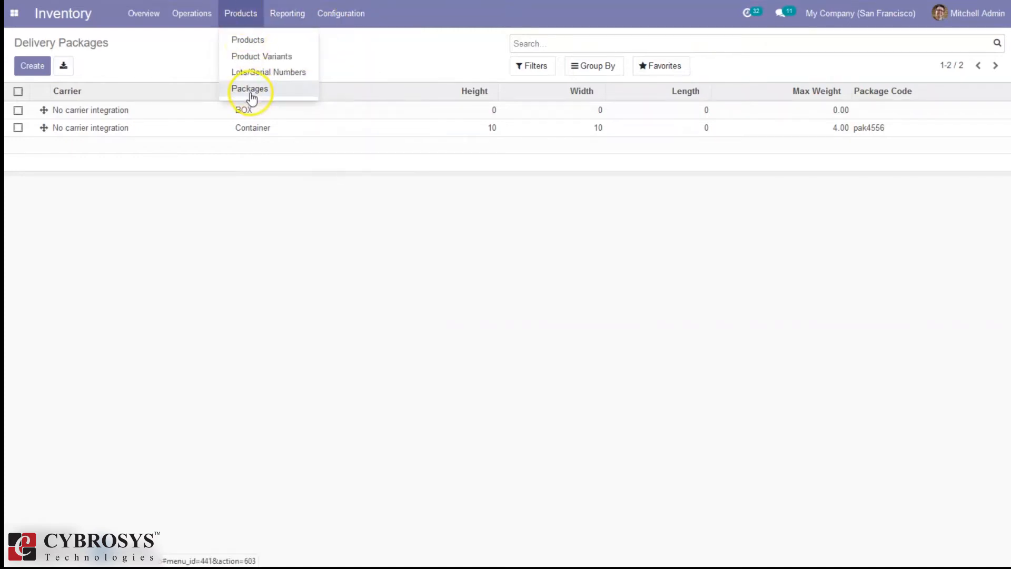
pyautogui.click(249, 89)
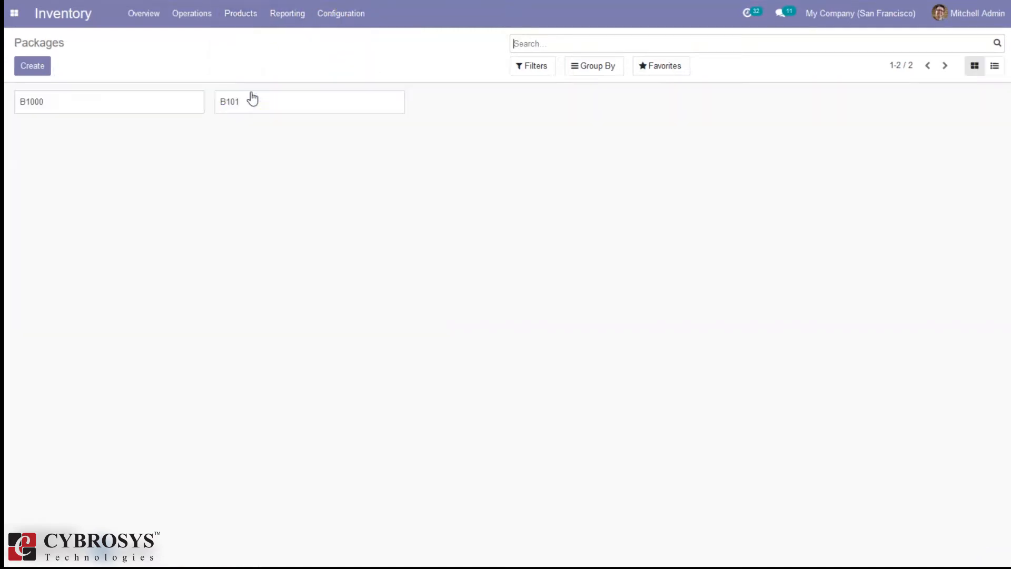
pyautogui.click(118, 102)
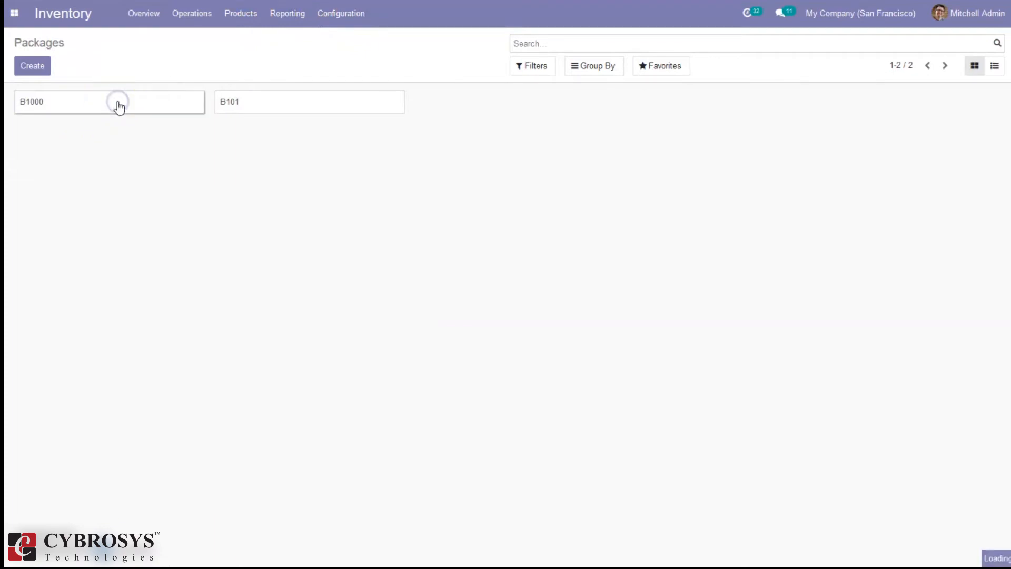
pyautogui.click(28, 66)
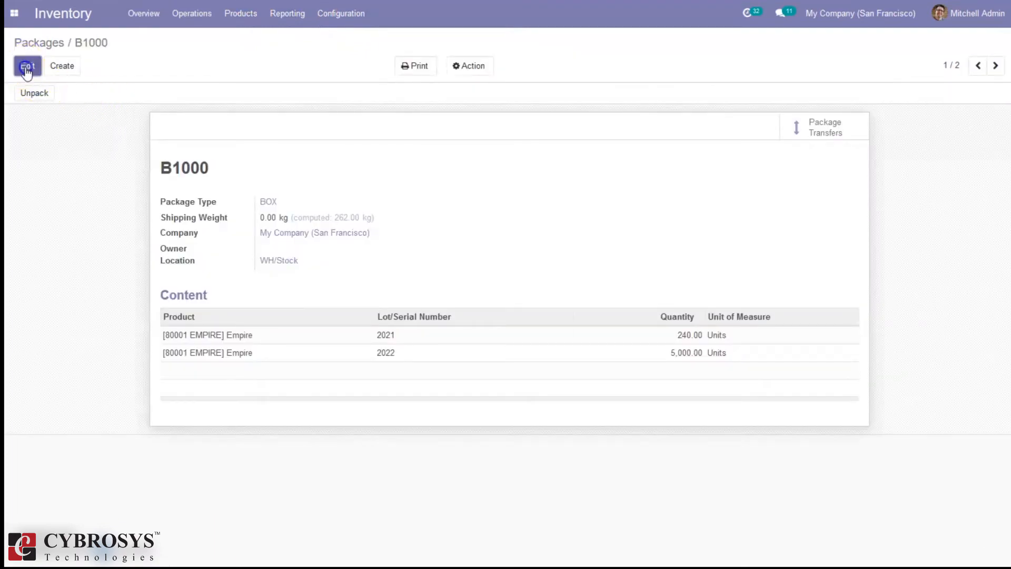
pyautogui.click(293, 220)
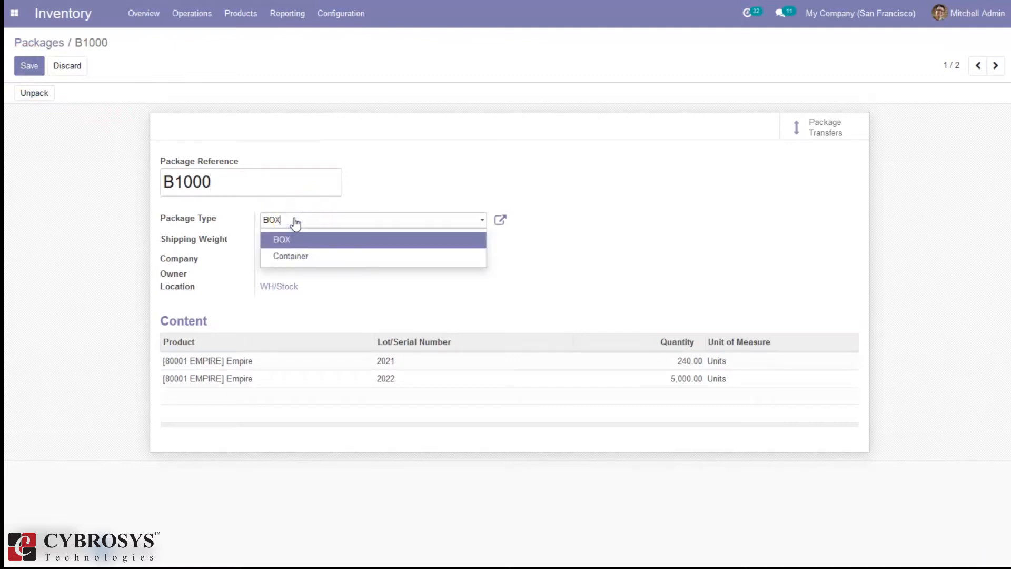
pyautogui.click(321, 257)
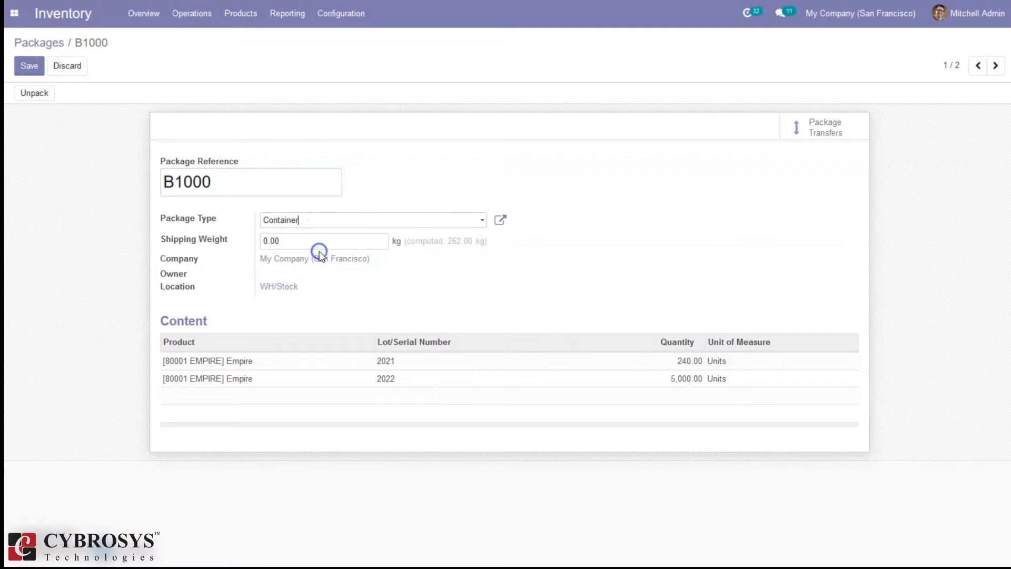
# Set package B1000's shipping weight to 4 kg, save it and return to the packages overview
pyautogui.click(268, 242)
pyautogui.press('BackSpace')
pyautogui.write('4')
pyautogui.click(29, 66)
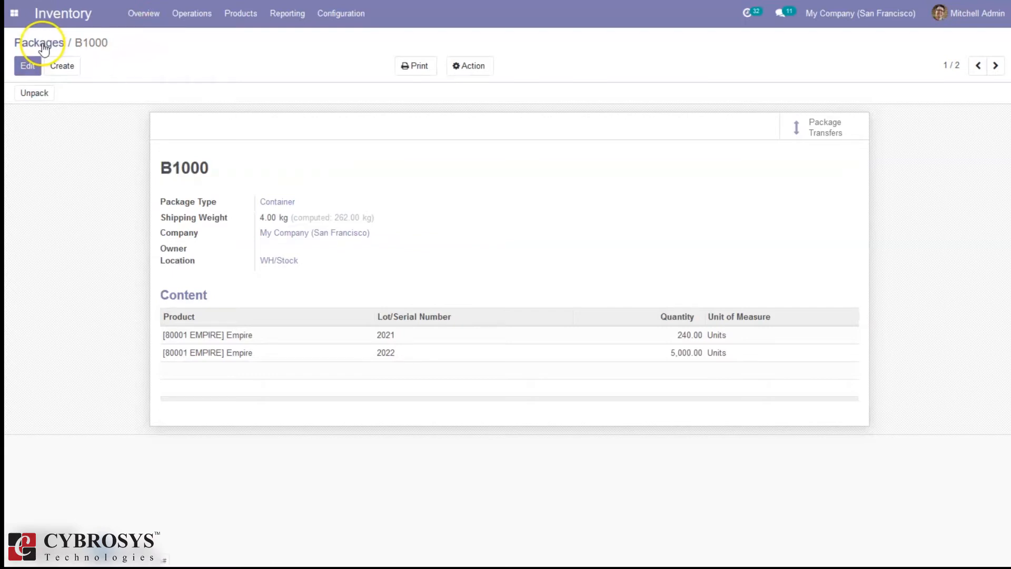
pyautogui.click(41, 45)
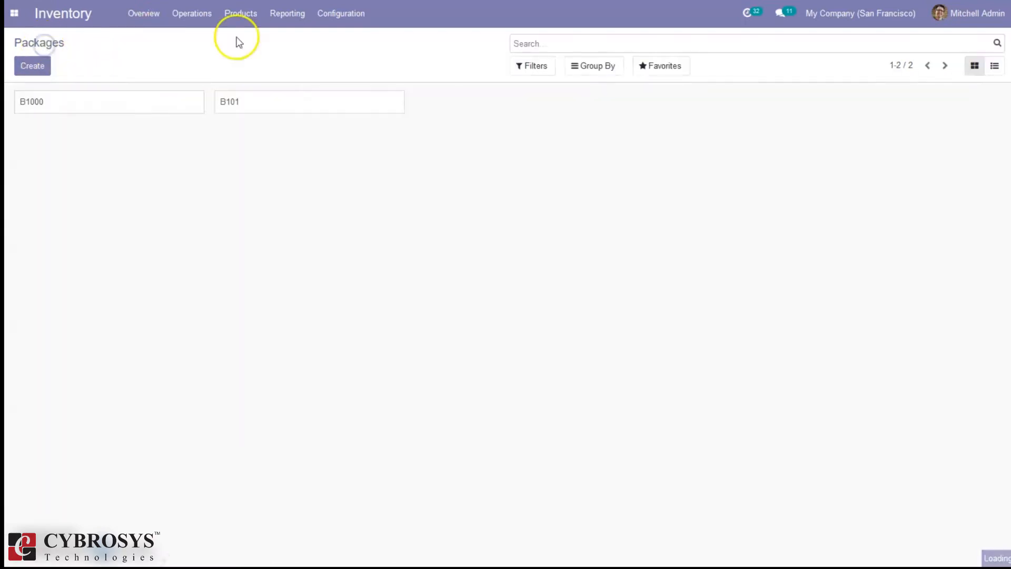
# Try to enable the UPS Connector in the Inventory settings, decline the Enterprise upgrade and discard the settings
pyautogui.click(343, 17)
pyautogui.click(349, 37)
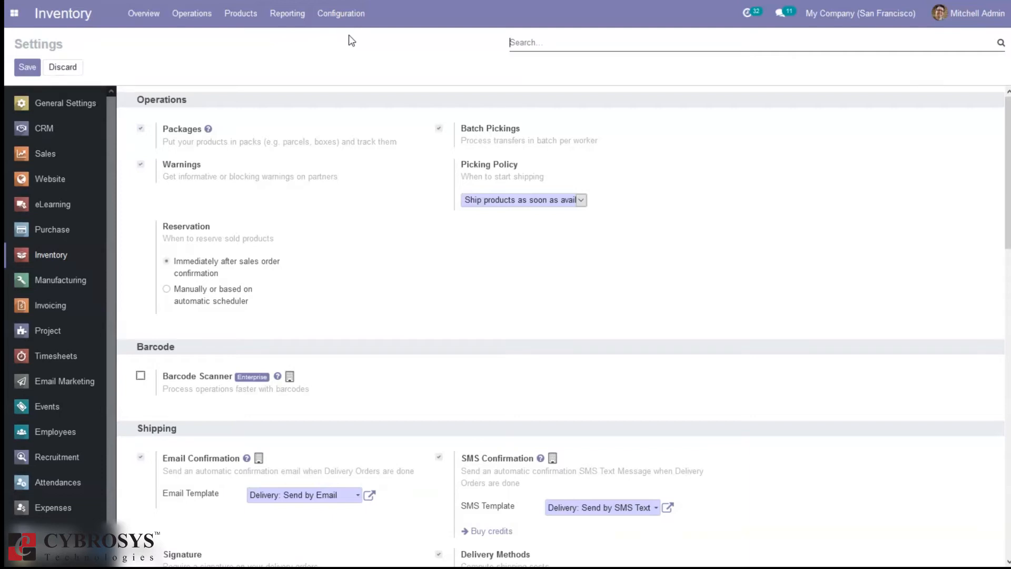
pyautogui.moveTo(995, 158)
pyautogui.mouseDown()
pyautogui.moveTo(1008, 343)
pyautogui.moveTo(1008, 293)
pyautogui.mouseUp()
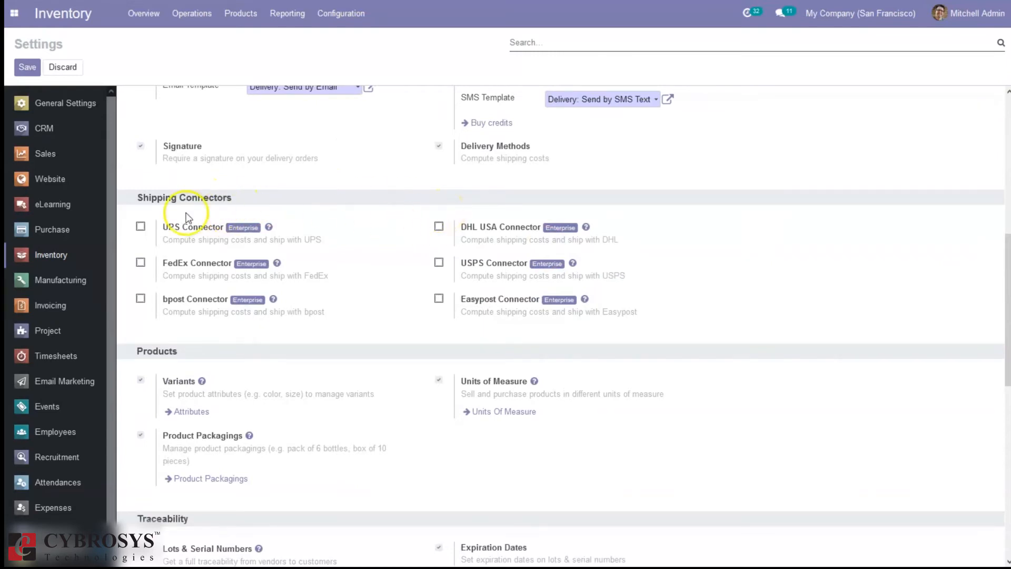
pyautogui.click(141, 227)
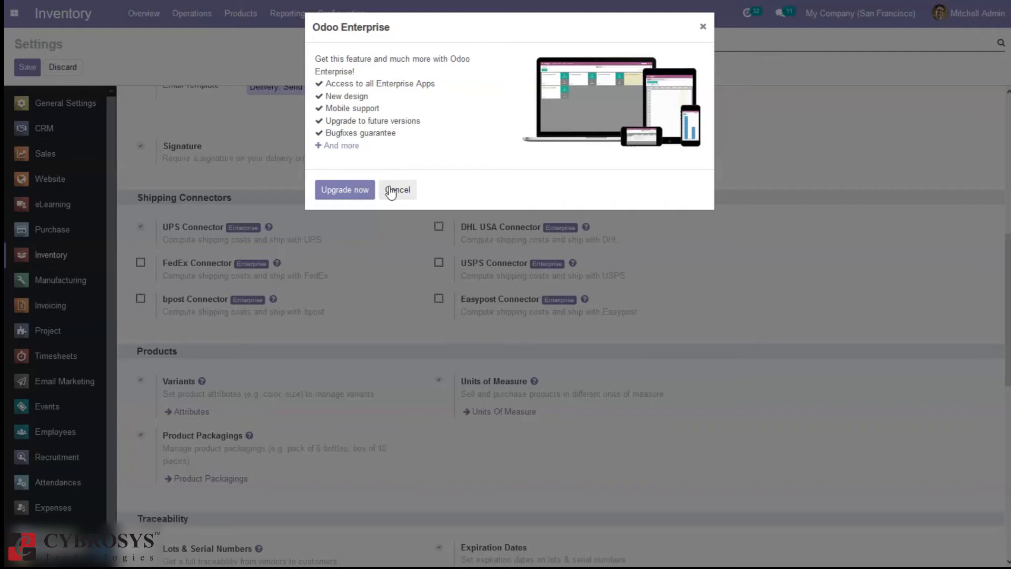
pyautogui.click(393, 190)
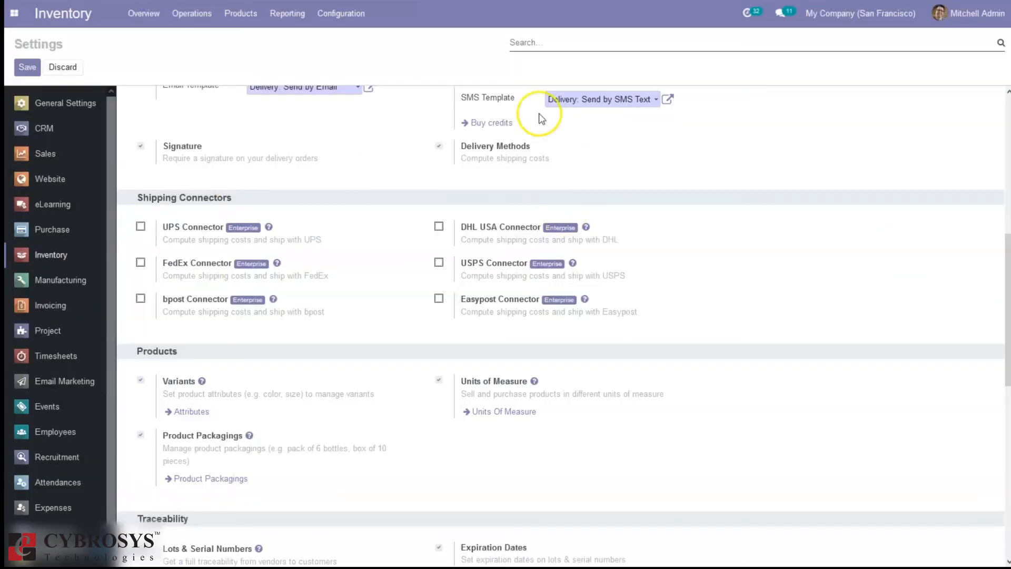
pyautogui.click(54, 69)
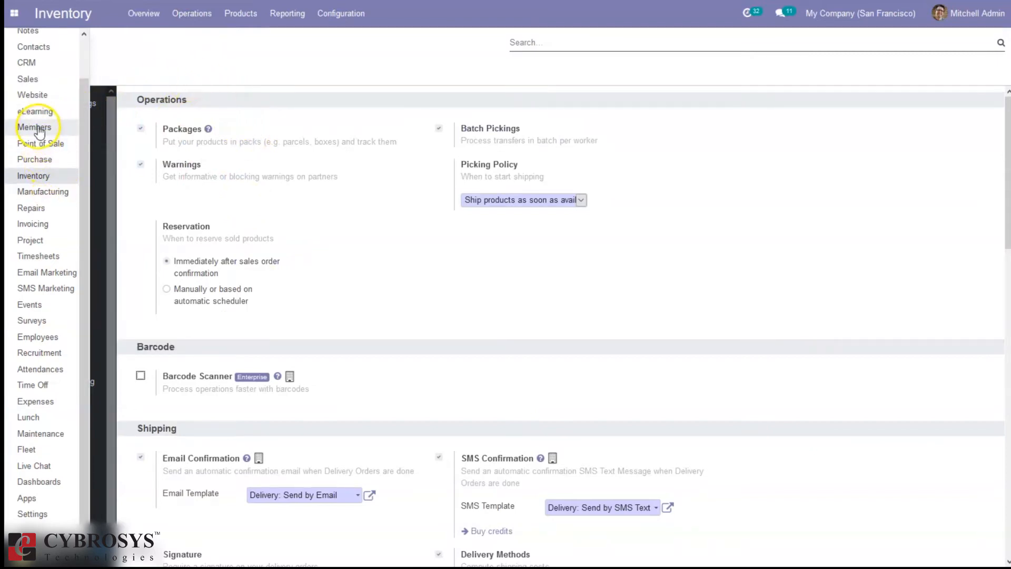
# Create a new quotation in Sales with Deco Addict as the customer
pyautogui.click(38, 79)
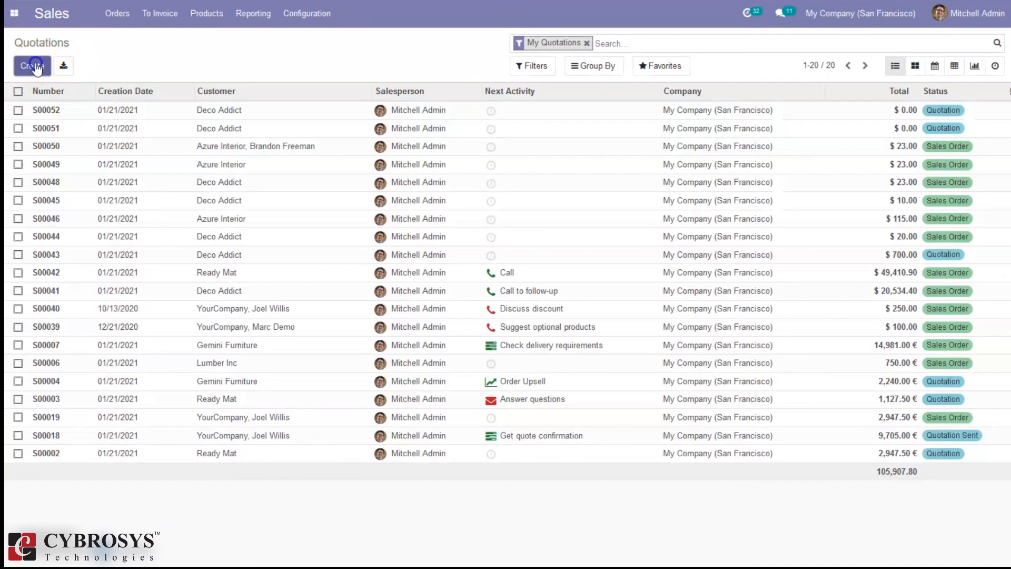
pyautogui.click(34, 66)
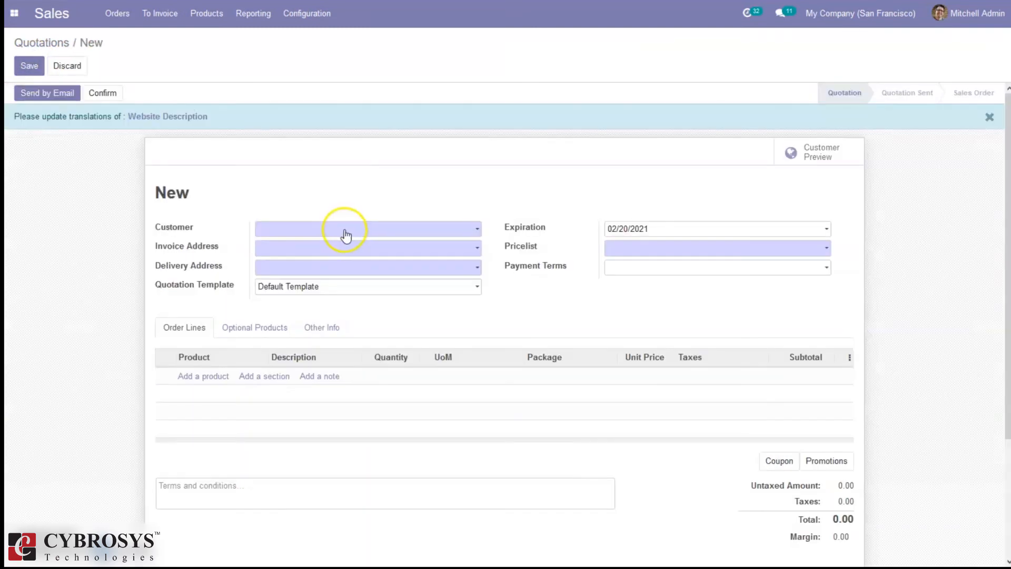
pyautogui.click(345, 232)
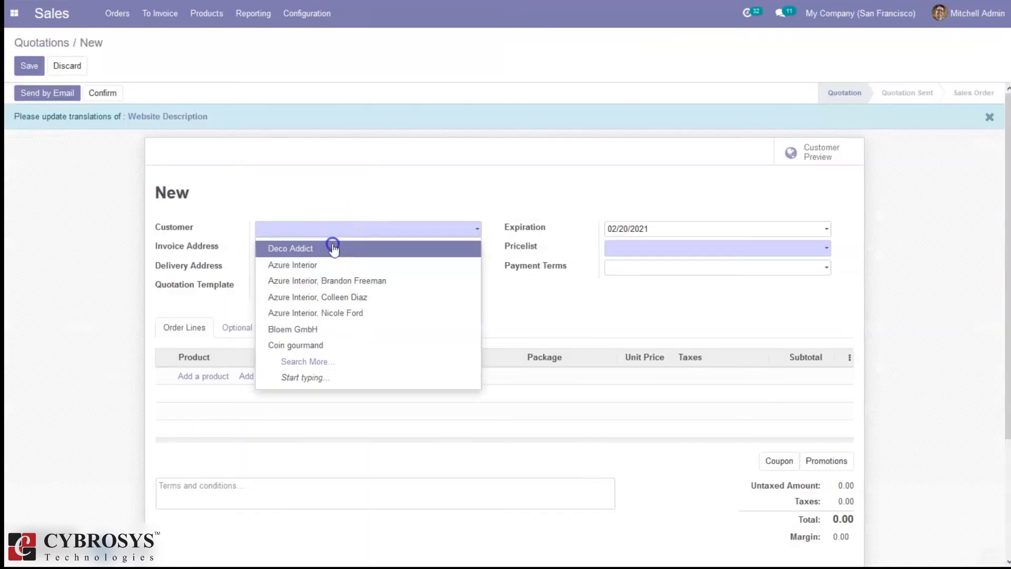
pyautogui.click(333, 248)
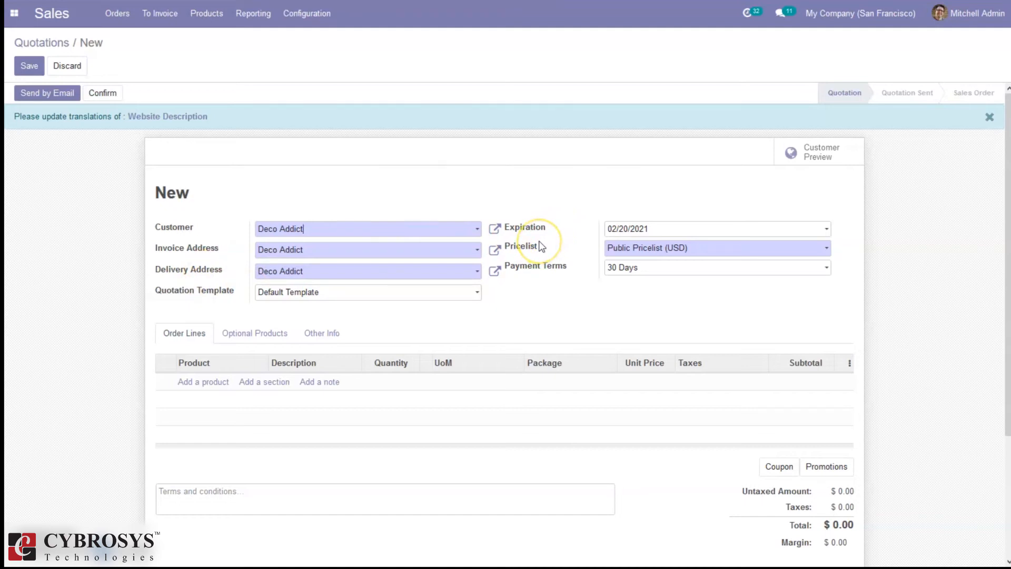
# Add the products [FURN_7800] Desk Combination and [FURN_5623] Drawer Case Black to the quotation's order lines
pyautogui.click(192, 385)
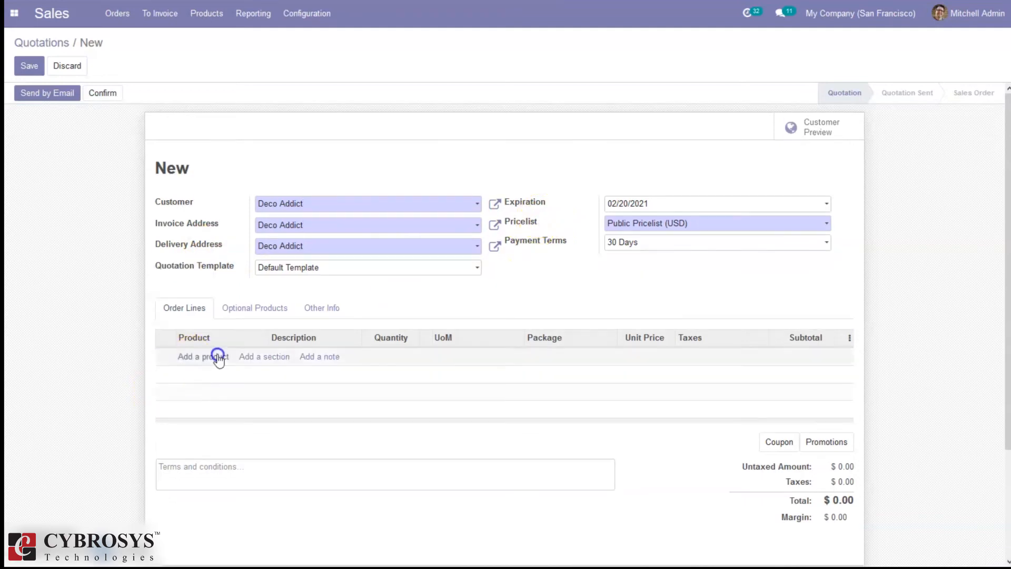
pyautogui.click(217, 357)
pyautogui.write('des')
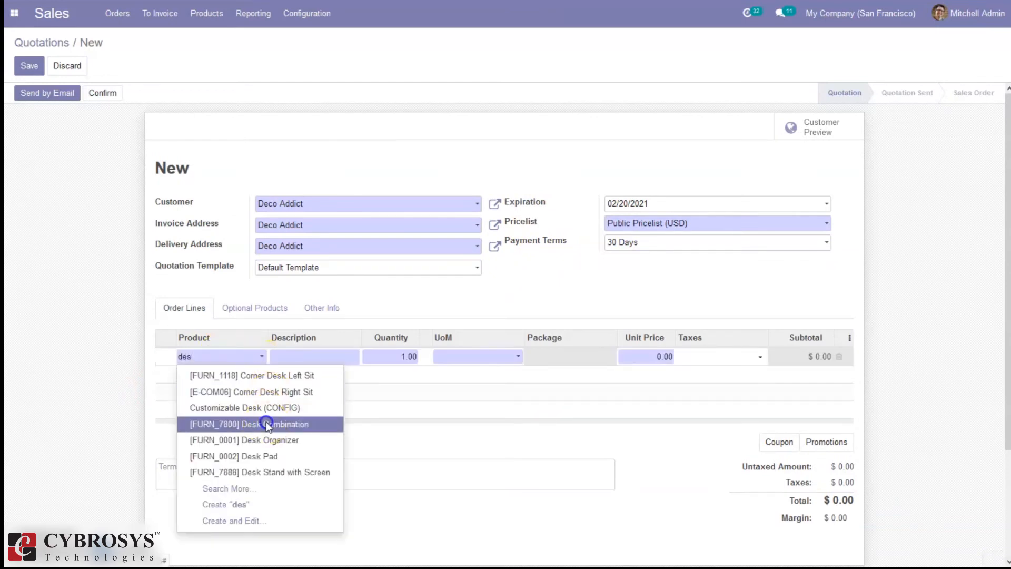
pyautogui.click(267, 426)
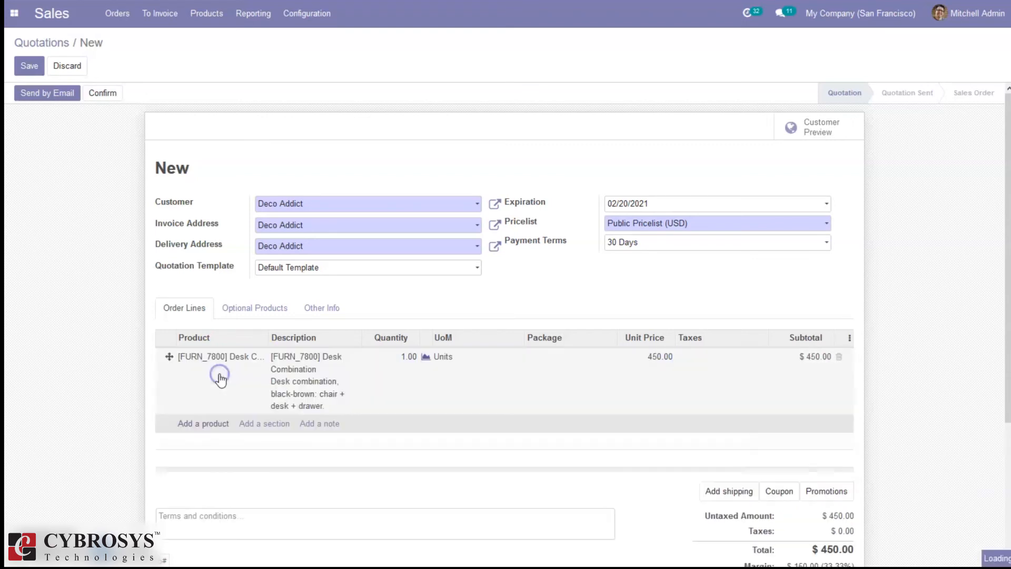
pyautogui.click(220, 378)
pyautogui.write('dra')
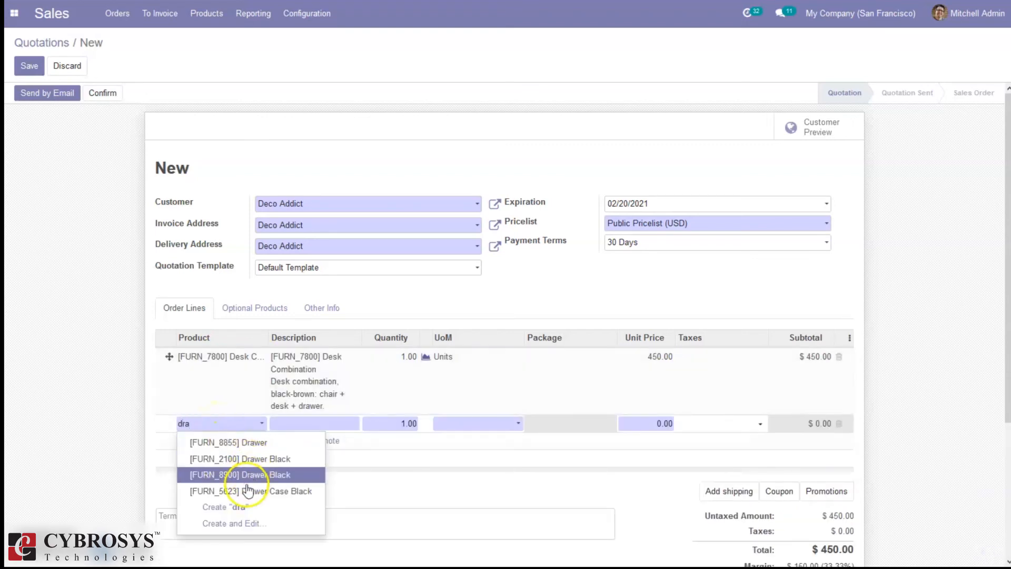
pyautogui.click(245, 490)
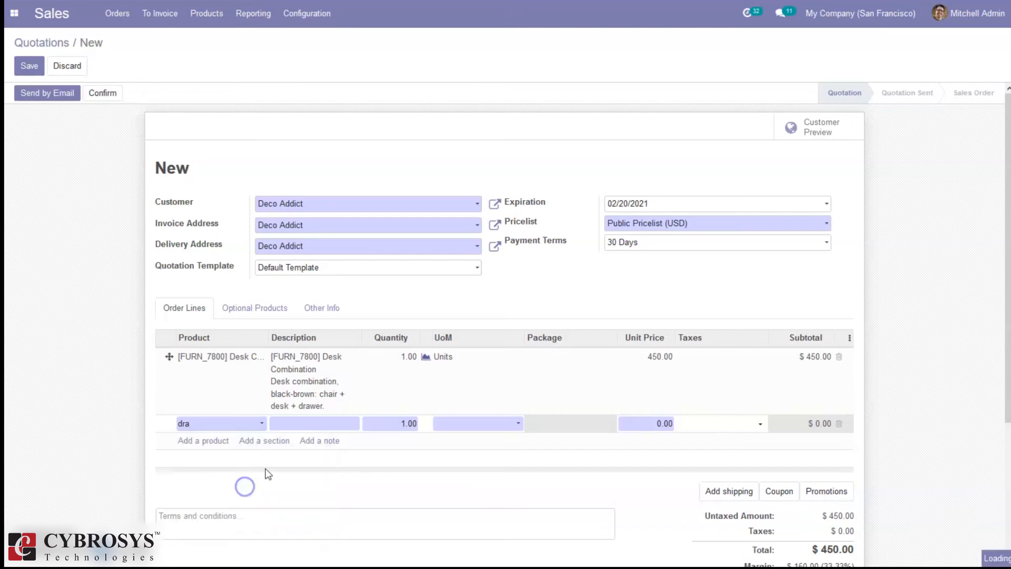
# Set the ordered quantities to 3 for Desk Combination and 2 for Drawer Case Black, and confirm the quotation
pyautogui.click(409, 357)
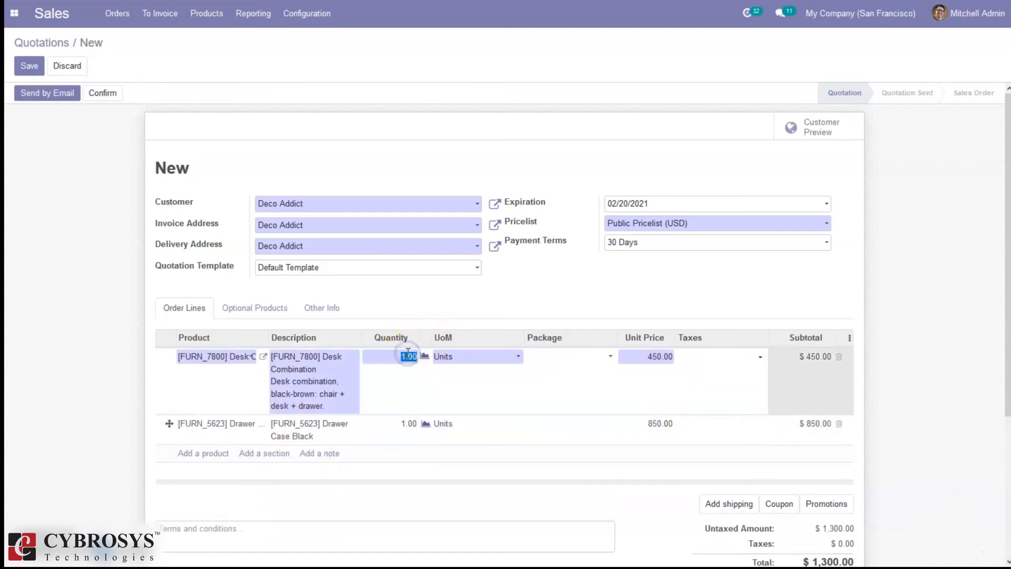
pyautogui.write('3')
pyautogui.click(408, 424)
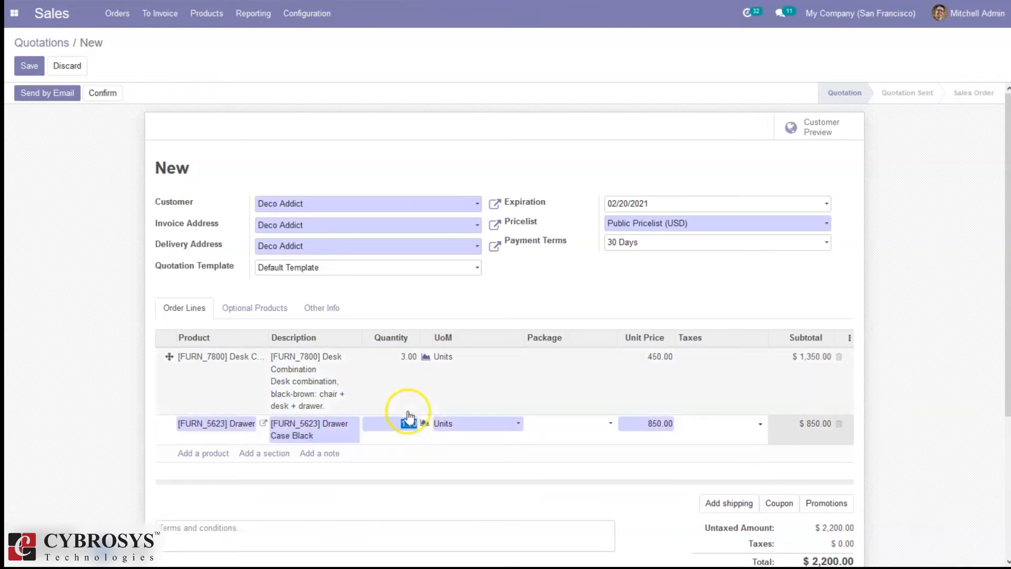
pyautogui.write('2')
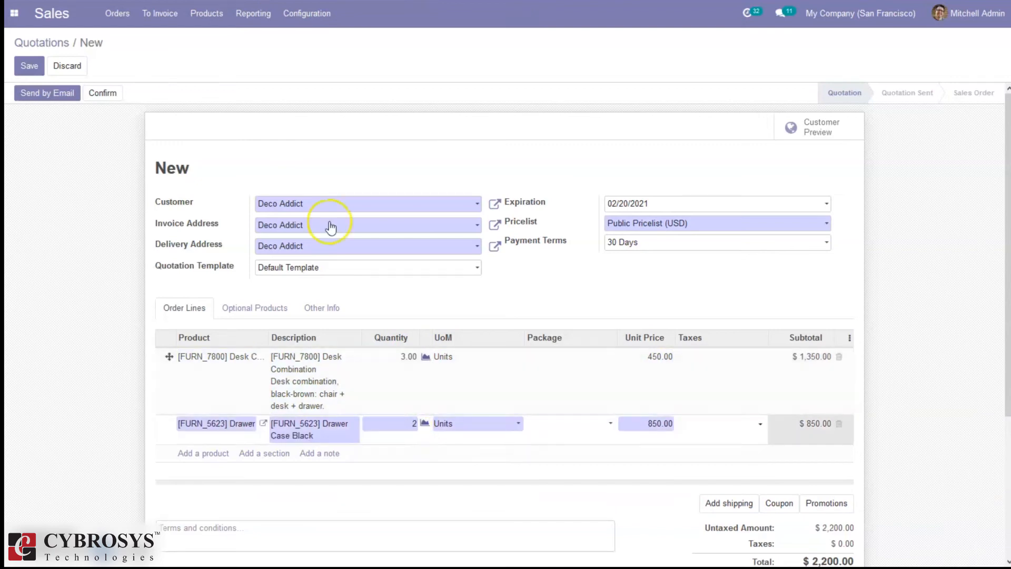
pyautogui.click(105, 93)
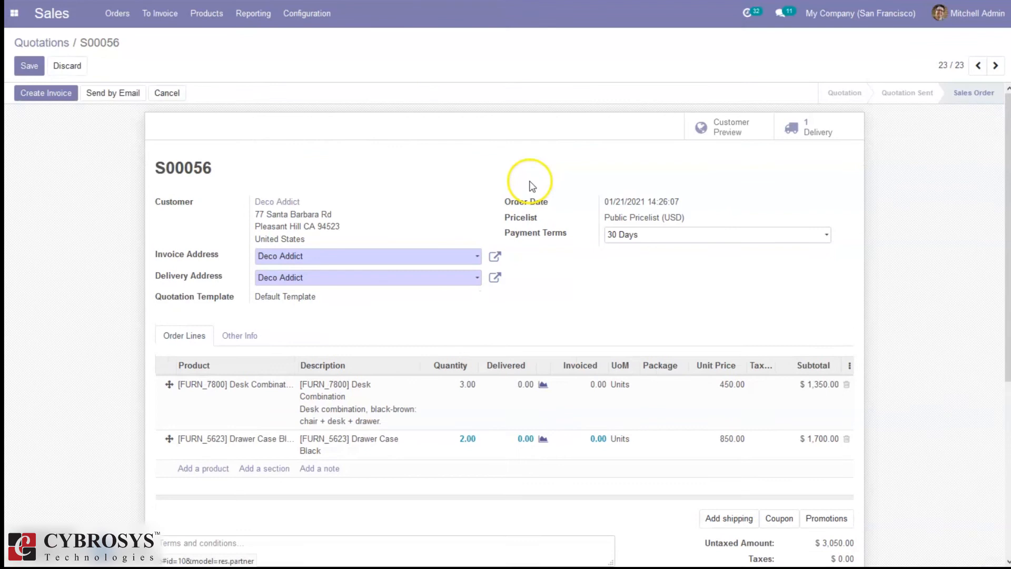
# Open the sales order's delivery and assign destination package B101 to both the Desk Combination and Drawer Case Black lines
pyautogui.click(827, 126)
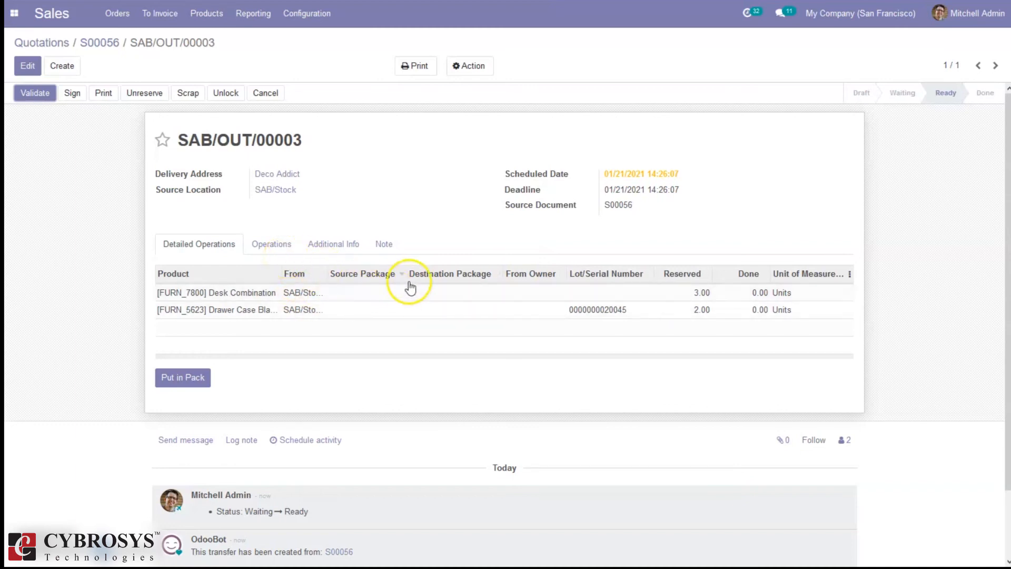
pyautogui.click(443, 292)
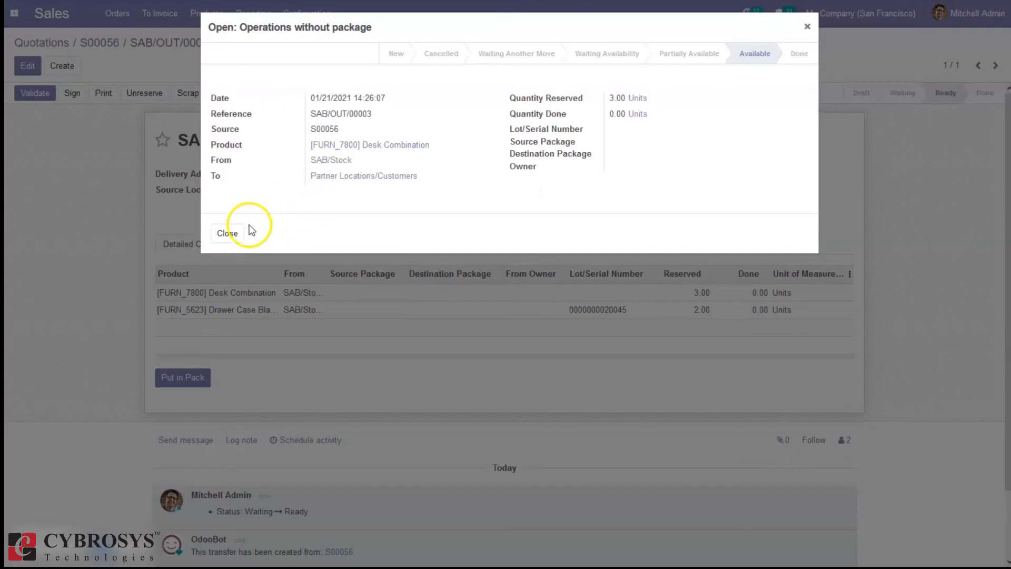
pyautogui.click(227, 232)
pyautogui.click(27, 65)
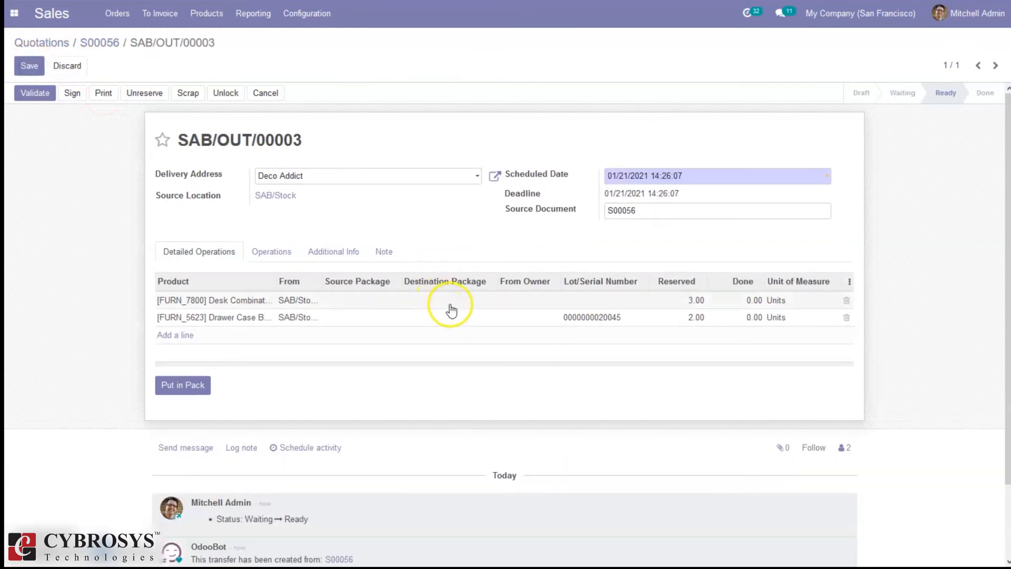
pyautogui.click(452, 310)
pyautogui.click(445, 302)
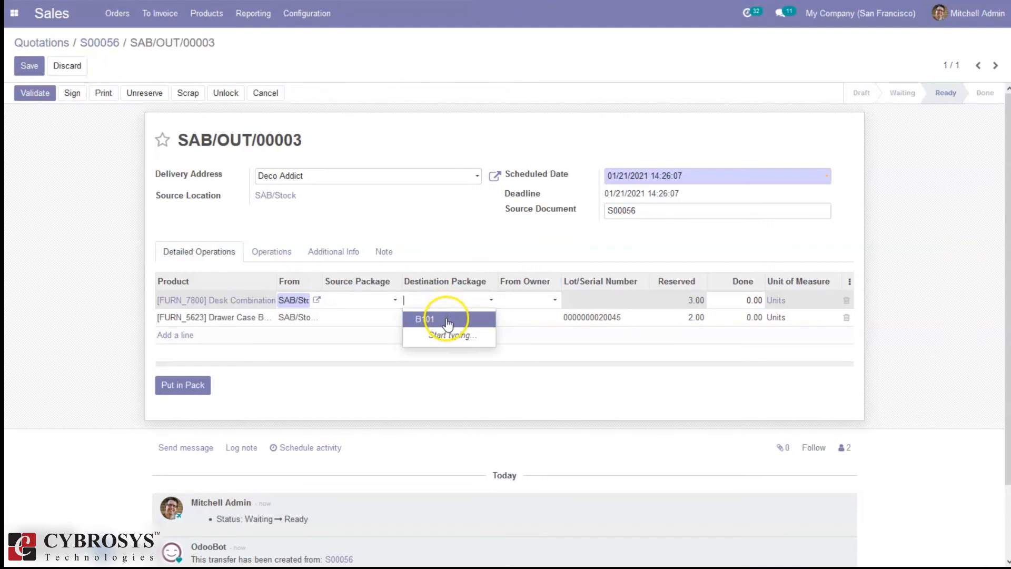
pyautogui.click(447, 320)
pyautogui.click(440, 320)
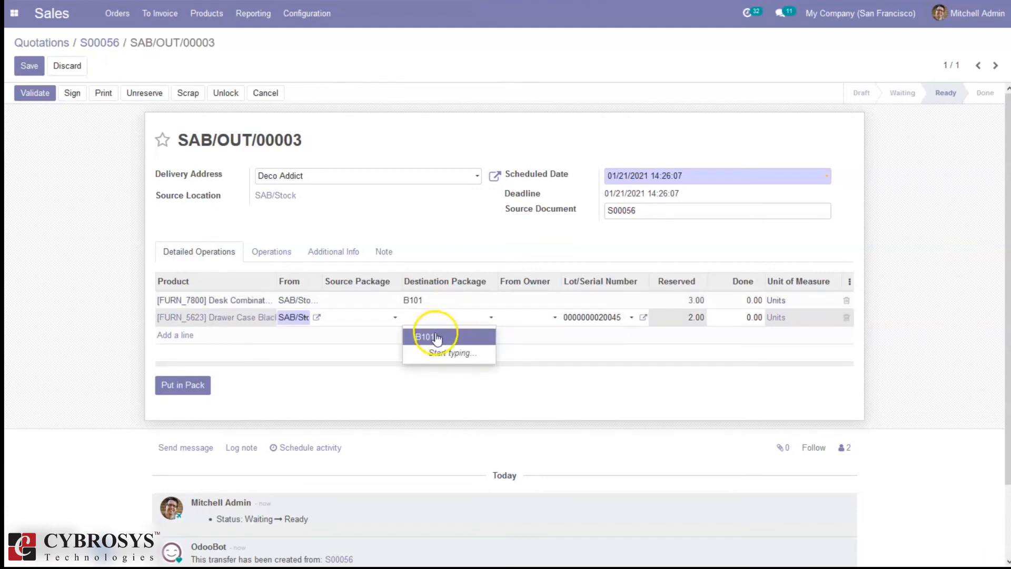
pyautogui.click(437, 337)
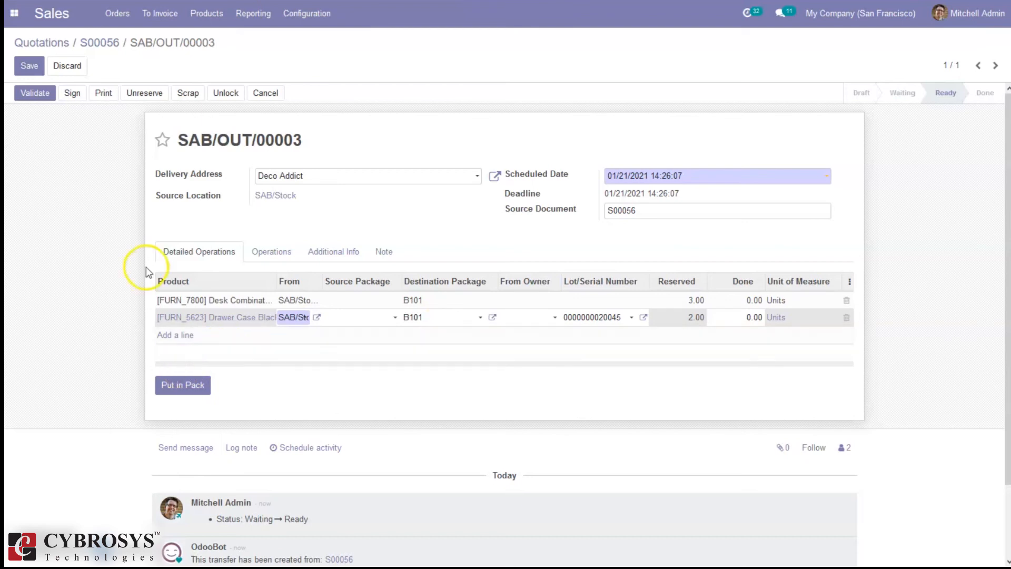
# Save the delivery order and validate it as an immediate transfer of all quantities
pyautogui.click(30, 66)
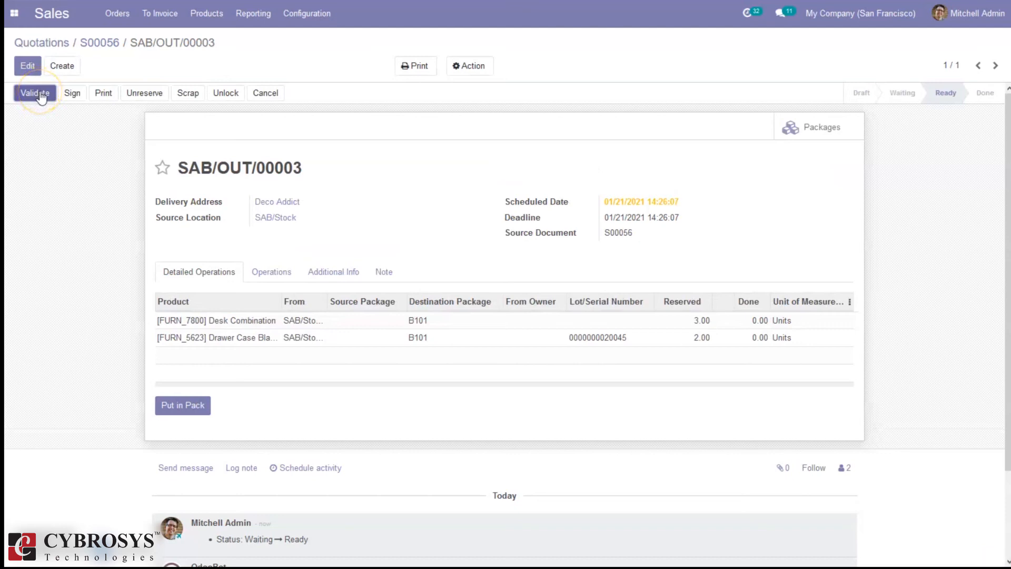
pyautogui.click(34, 93)
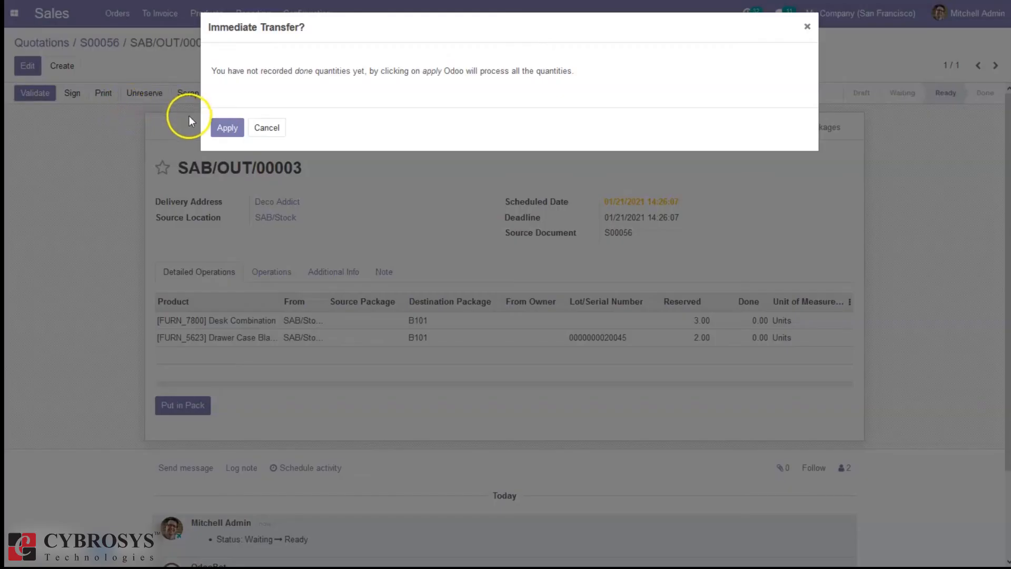
pyautogui.click(225, 130)
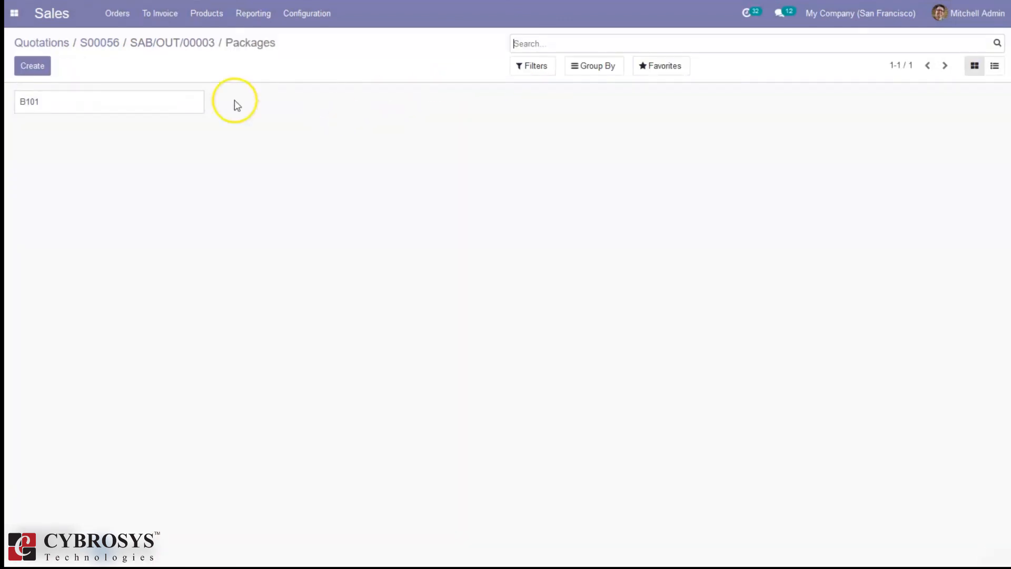
# Set the package type of the delivery's package B101 to Container, save it and return to delivery SAB/OUT/00003
pyautogui.click(145, 109)
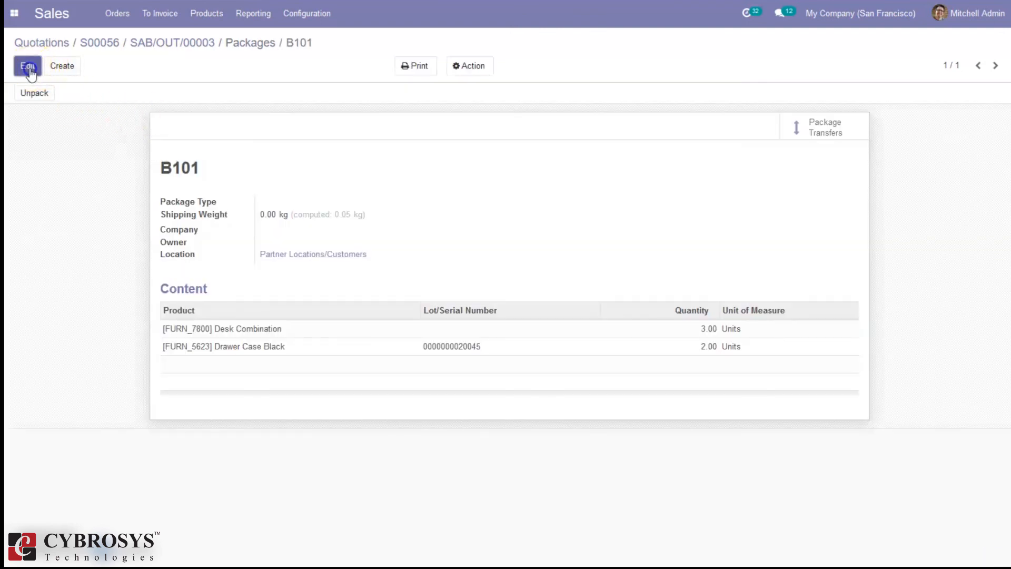
pyautogui.click(28, 67)
pyautogui.click(314, 221)
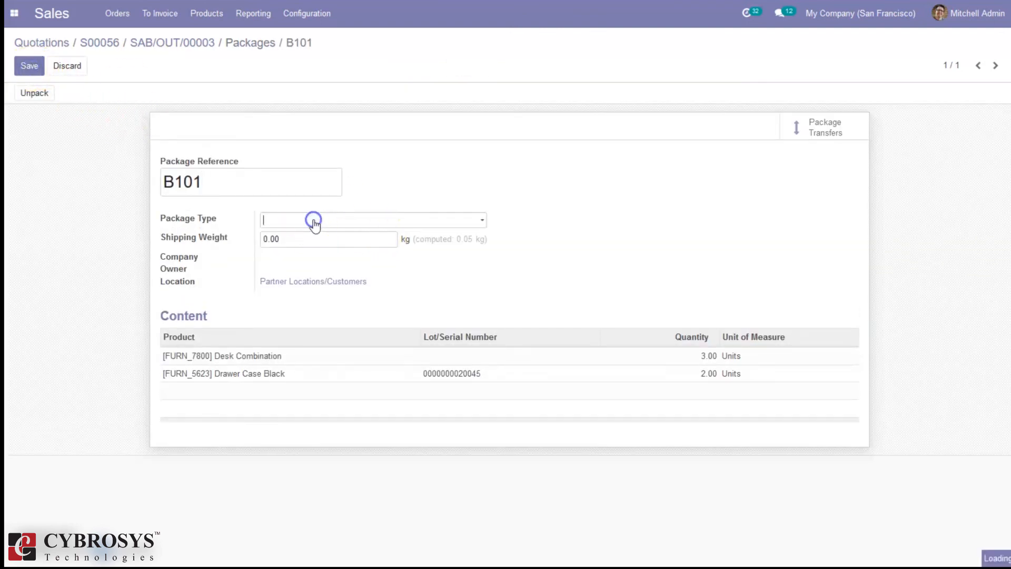
pyautogui.click(350, 219)
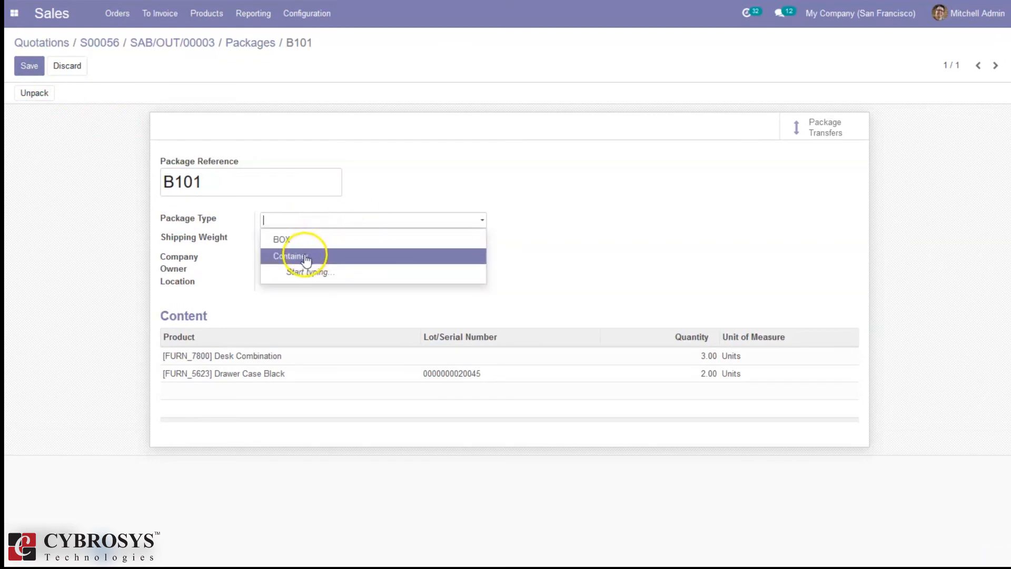
pyautogui.click(305, 257)
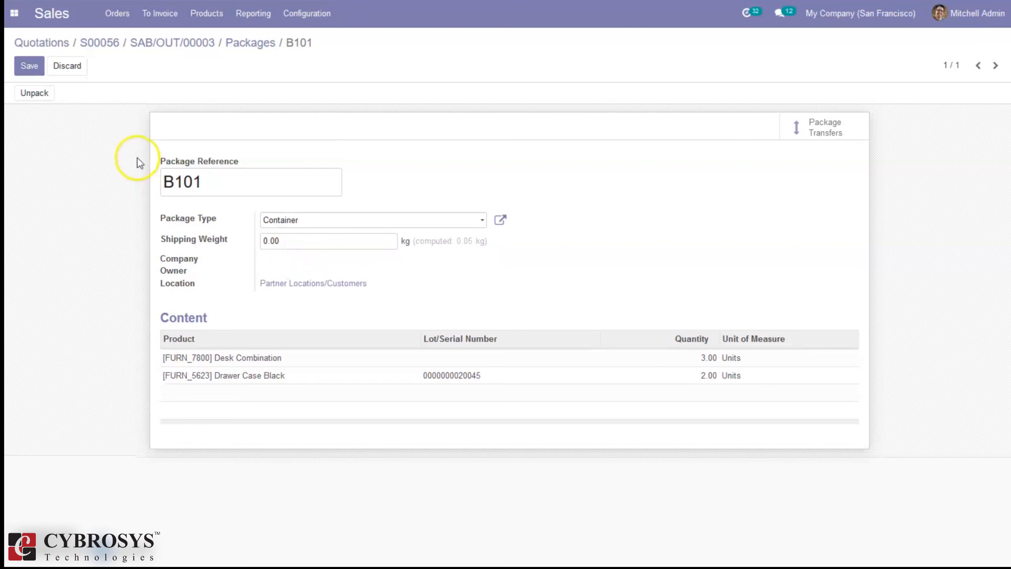
pyautogui.click(35, 72)
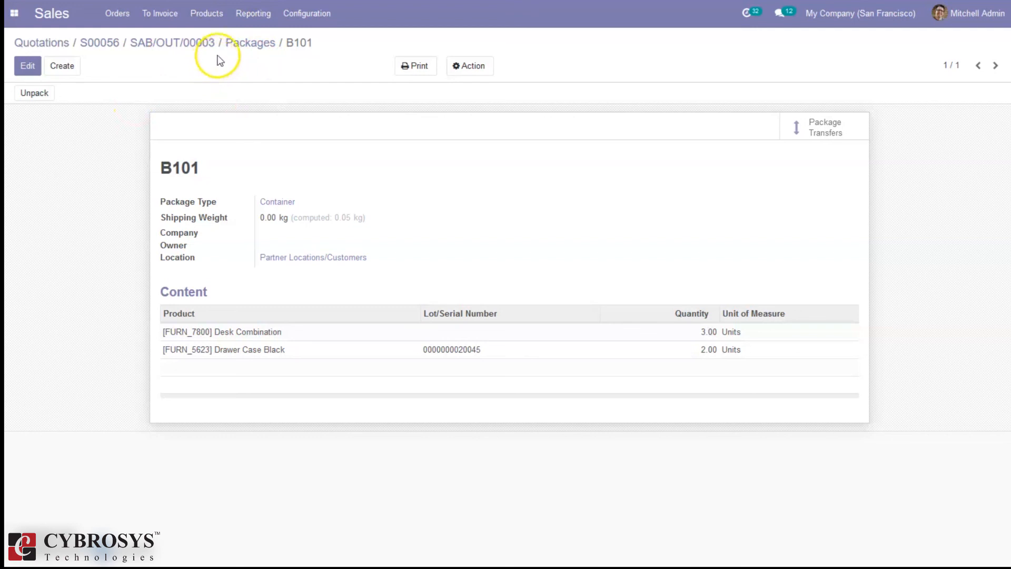
pyautogui.click(241, 44)
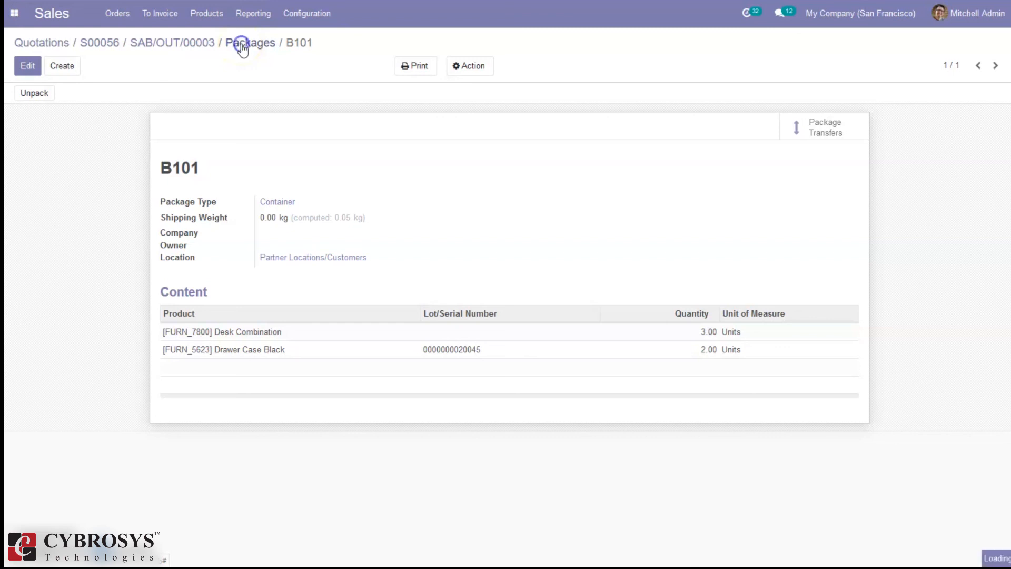
pyautogui.click(187, 43)
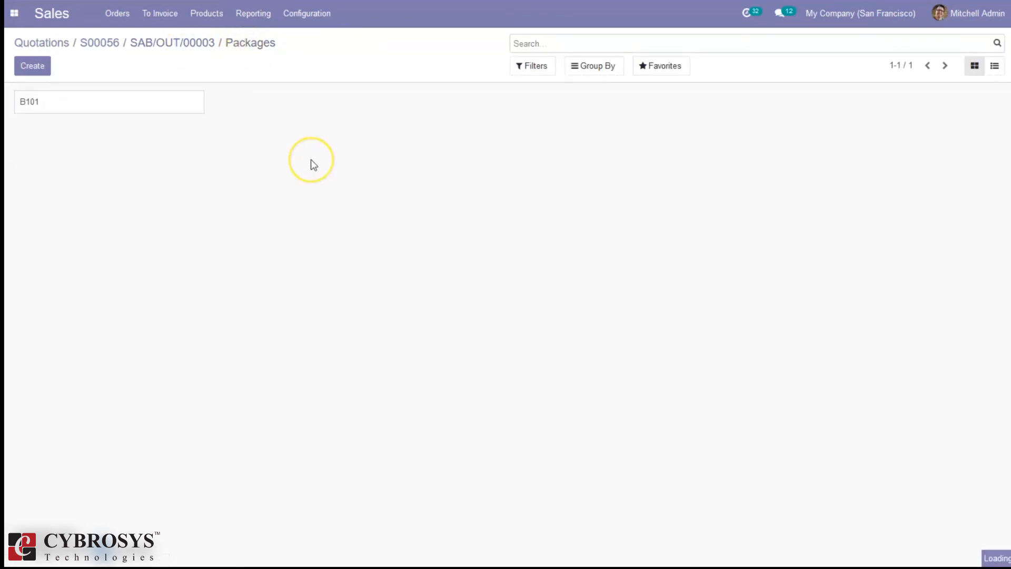